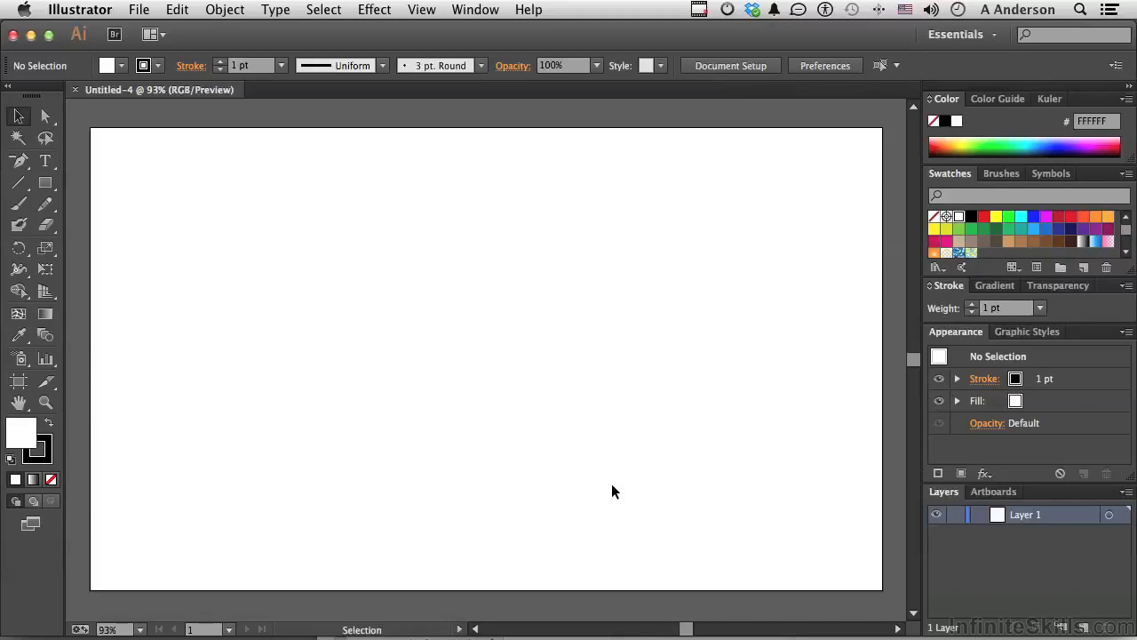
Tear off the symbolism tools as a floating toolbar and place it over the upper edge of the artboard
left_click(21, 364)
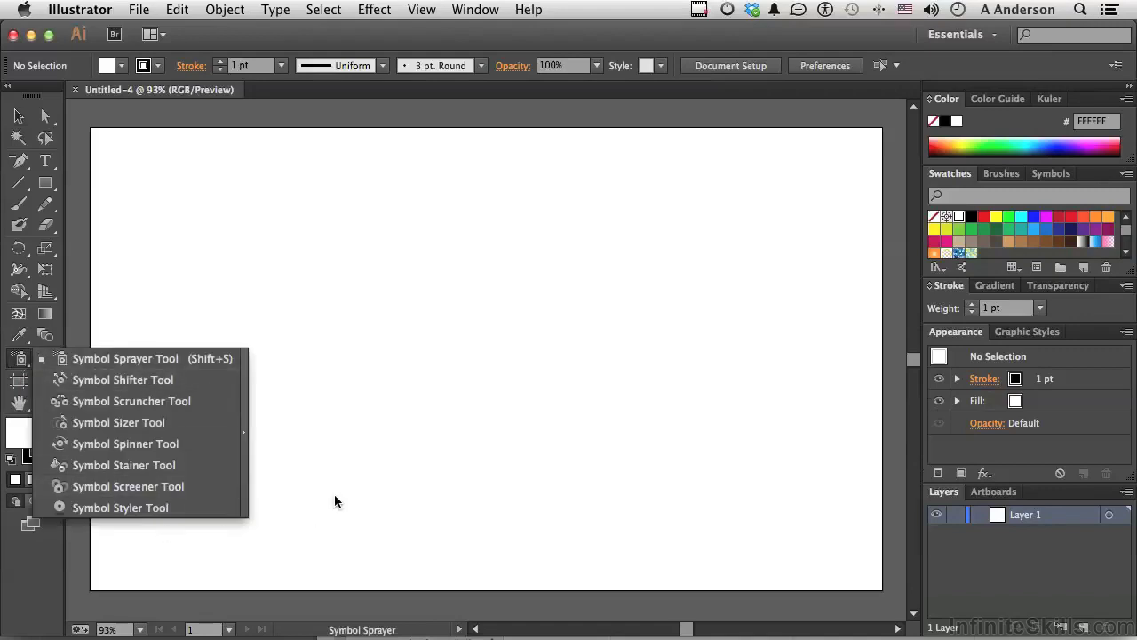
left_click(246, 434)
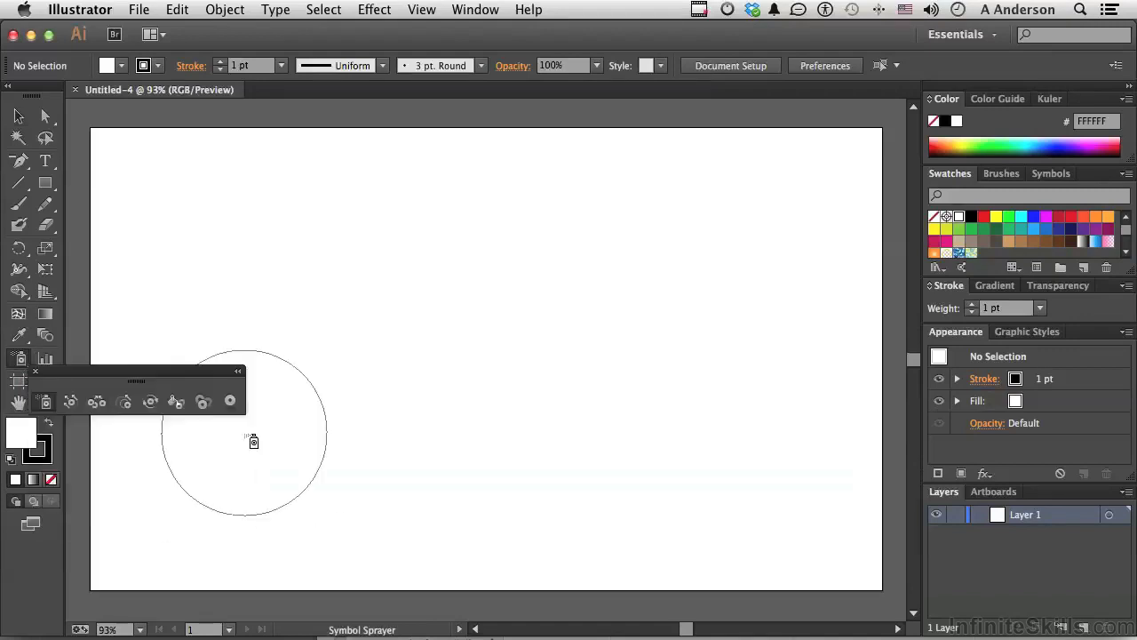
left_click_drag(188, 376, 405, 115)
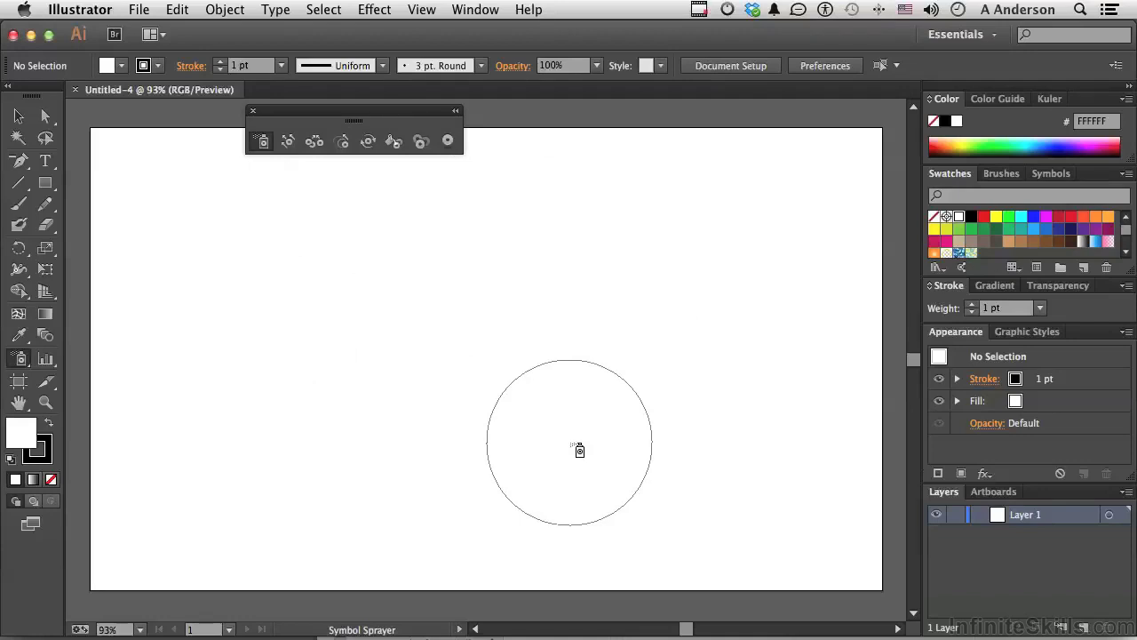
Detach the Symbols panel, float it over the artboard's upper area and enlarge it to show all symbols
left_click(1051, 175)
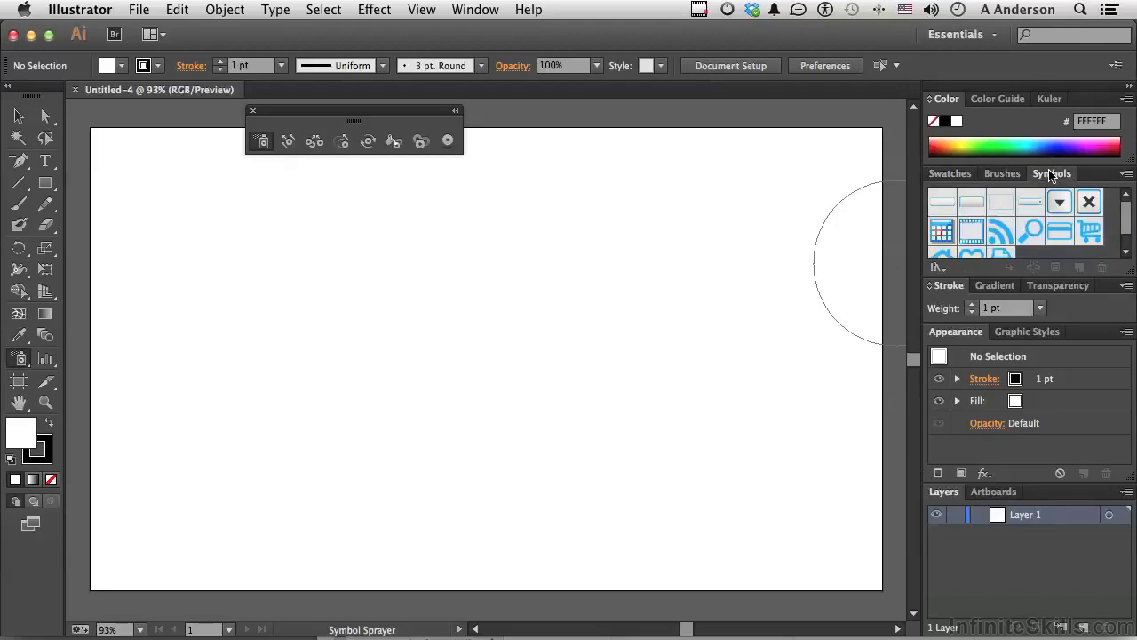
mouse_move(1051, 176)
left_mouse_down()
mouse_move(762, 145)
mouse_move(701, 119)
mouse_move(711, 115)
left_mouse_up()
left_click_drag(799, 227, 798, 254)
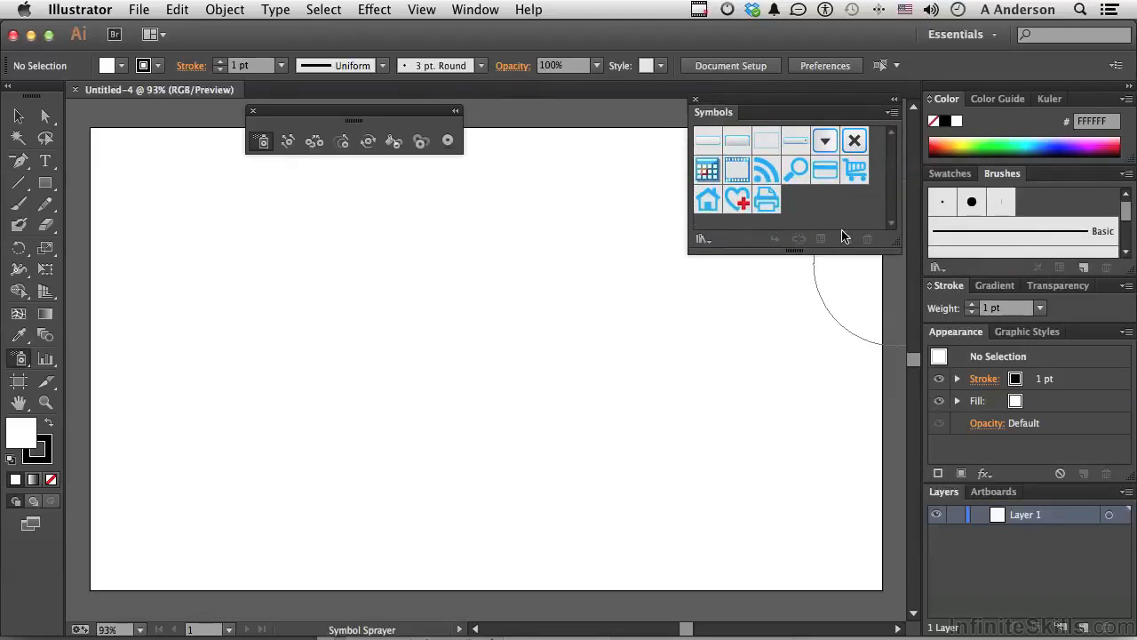
Spray magnifying-glass symbols across the artboard with the Symbol Sprayer and delete the resulting symbol set
left_click(796, 170)
mouse_move(282, 318)
left_mouse_down()
mouse_move(299, 359)
mouse_move(360, 408)
mouse_move(442, 417)
mouse_move(491, 330)
mouse_move(394, 314)
mouse_move(419, 342)
mouse_move(277, 244)
mouse_move(453, 369)
mouse_move(581, 307)
mouse_move(408, 407)
mouse_move(459, 403)
mouse_move(415, 341)
mouse_move(330, 334)
mouse_move(405, 400)
mouse_move(473, 338)
mouse_move(508, 360)
mouse_move(626, 258)
left_mouse_up()
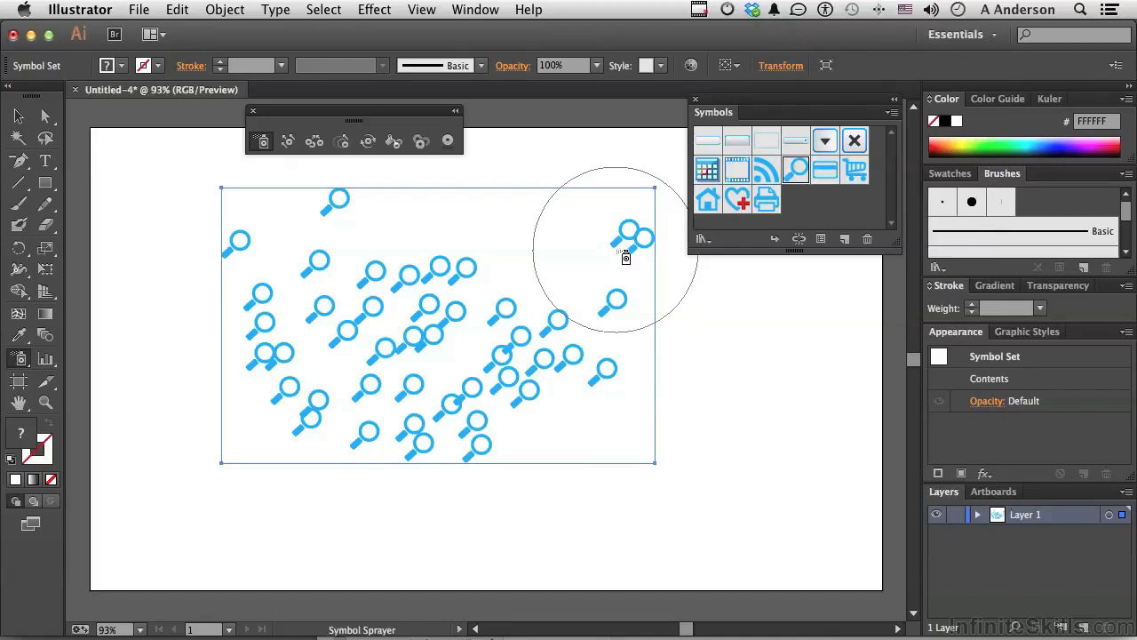
key("Delete")
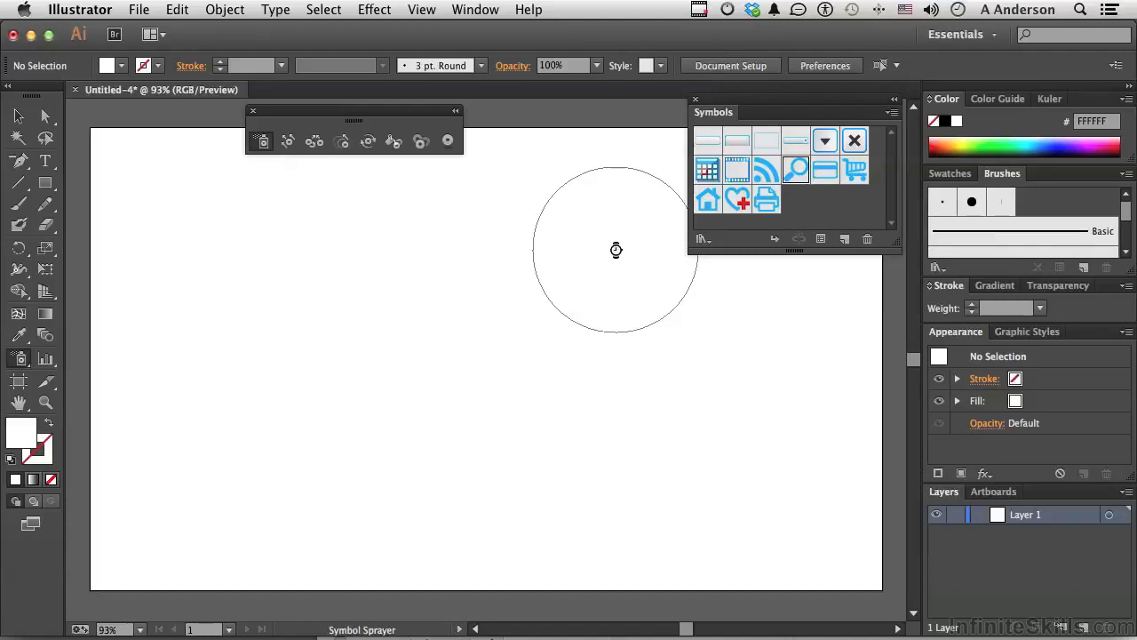
Open the Flowers symbol library, move it below the Symbols panel and enlarge it to show all flowers
left_click(702, 238)
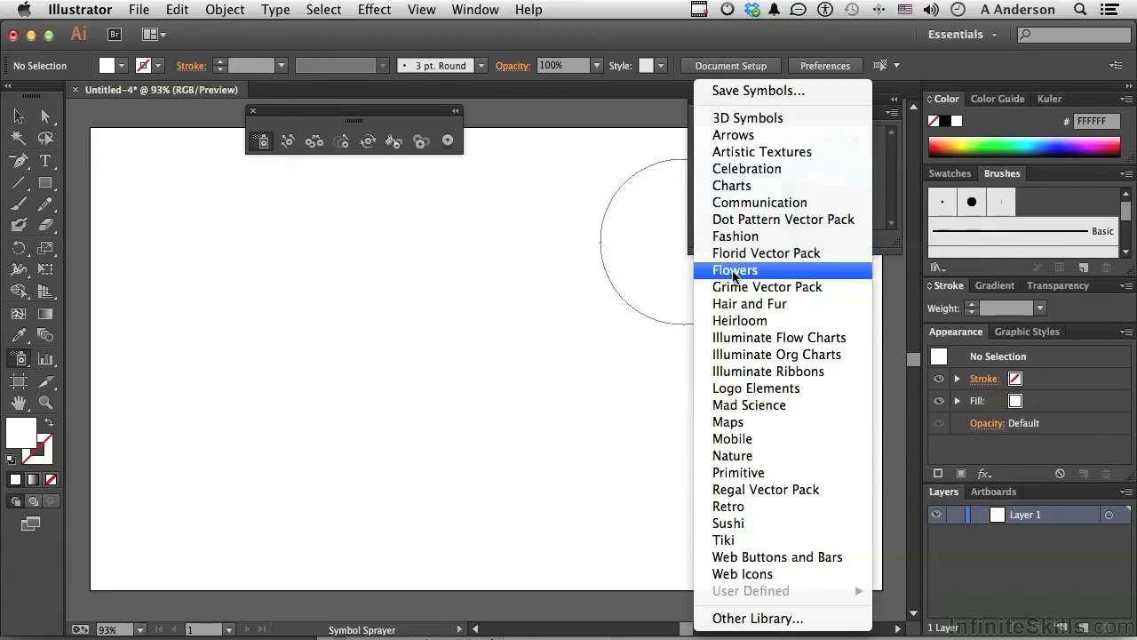
left_click(734, 270)
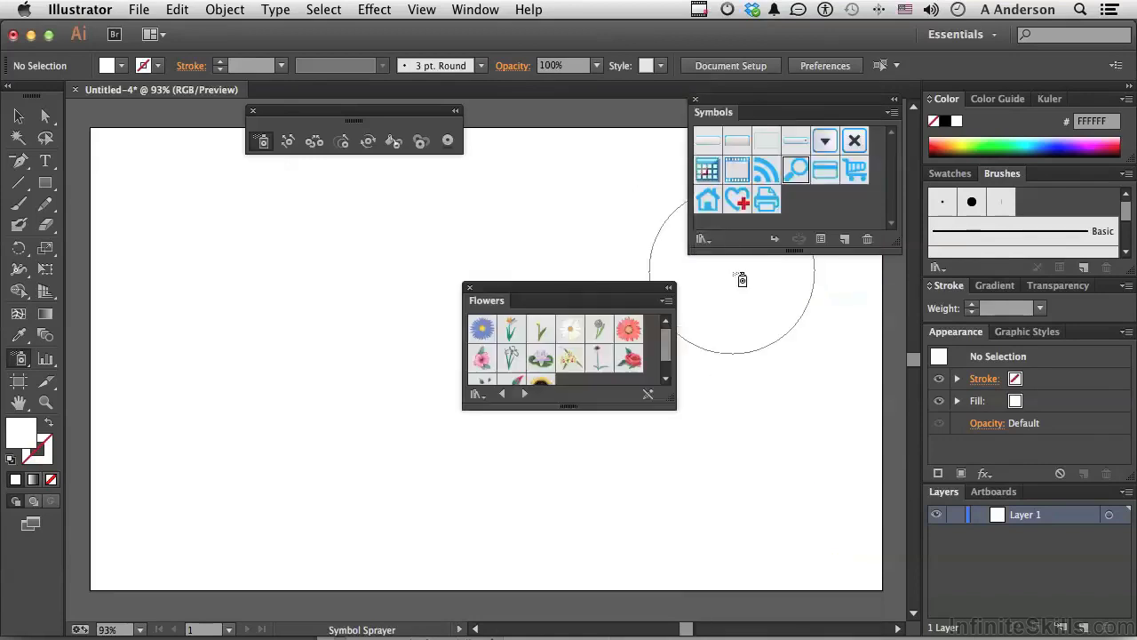
left_click_drag(596, 287, 687, 310)
left_click_drag(662, 427, 659, 460)
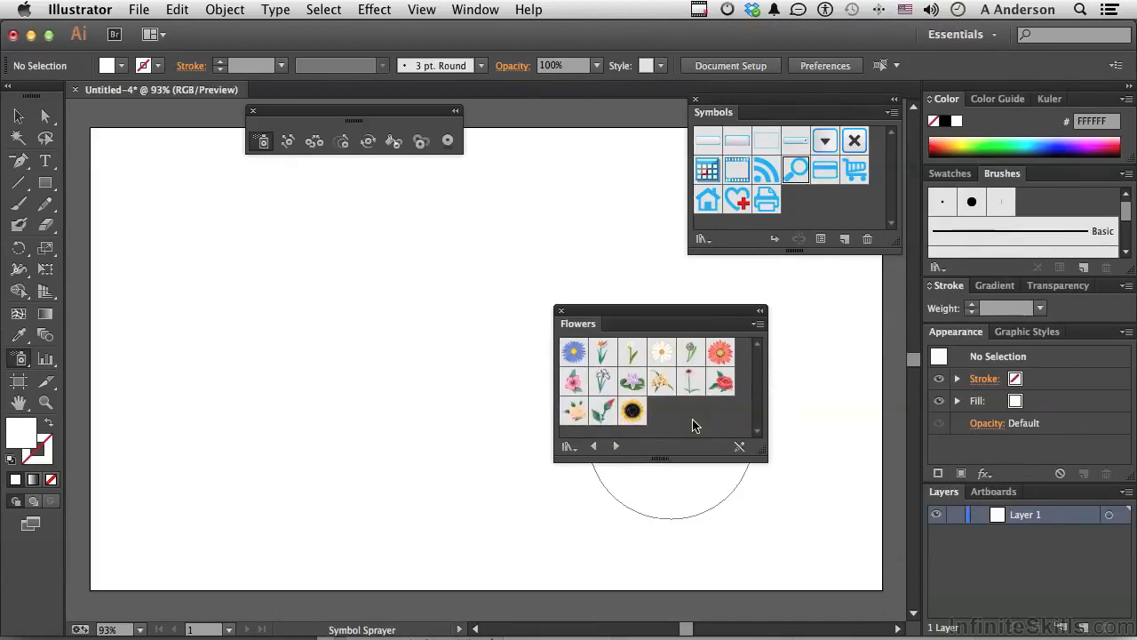
Add the Red Rose, Gerbera and blue daisy symbols to the document's symbols and close the Flowers library
left_click(721, 384)
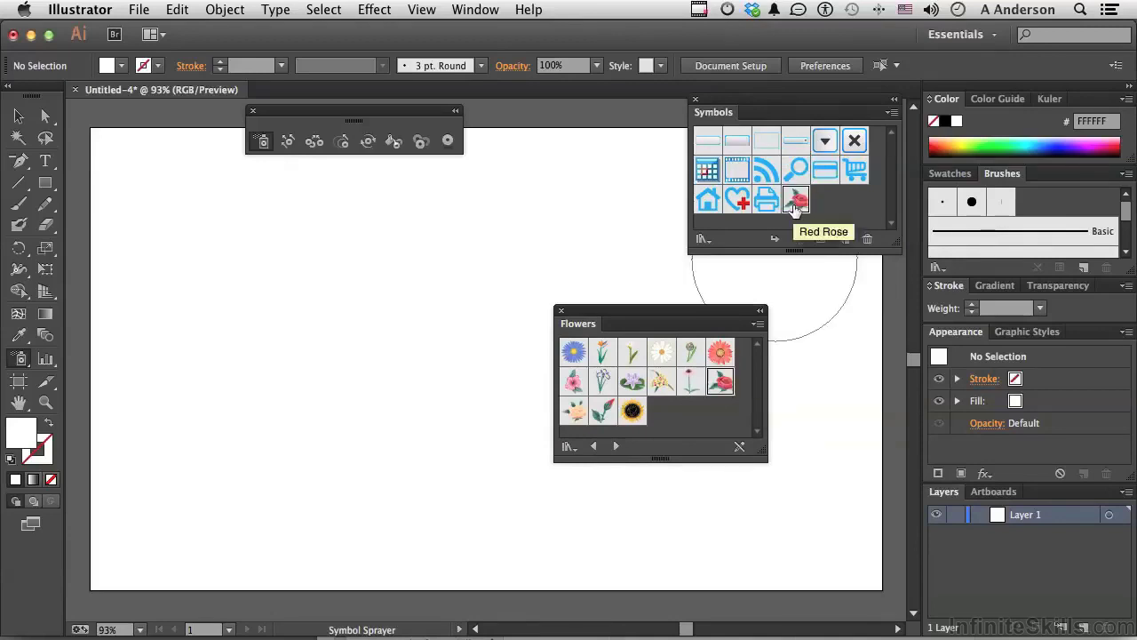
left_click(722, 355)
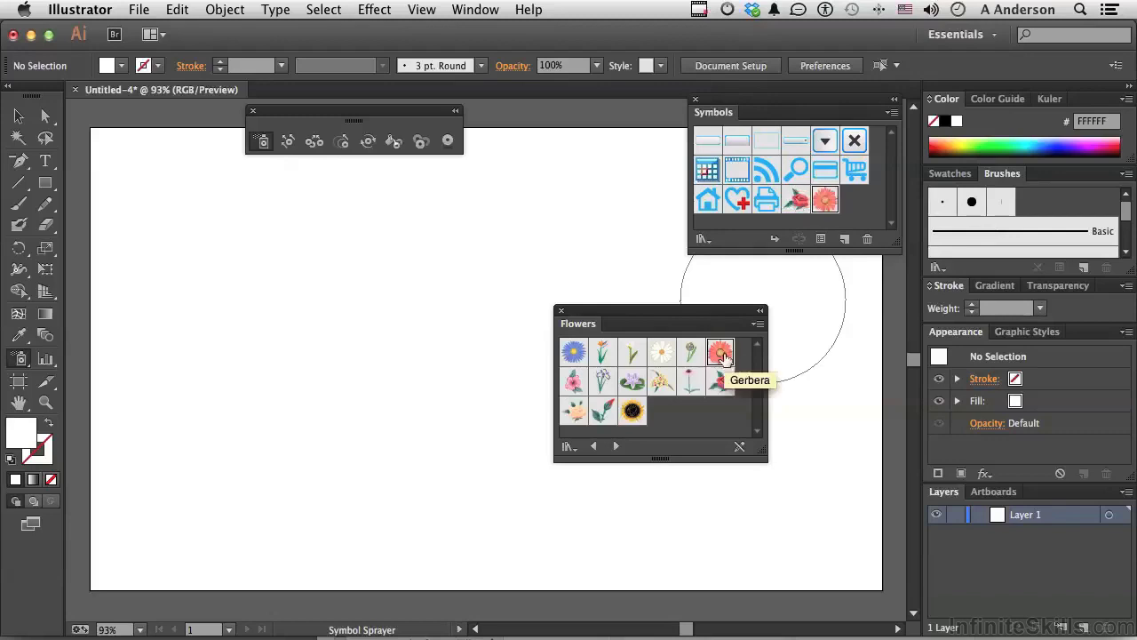
left_click(575, 354)
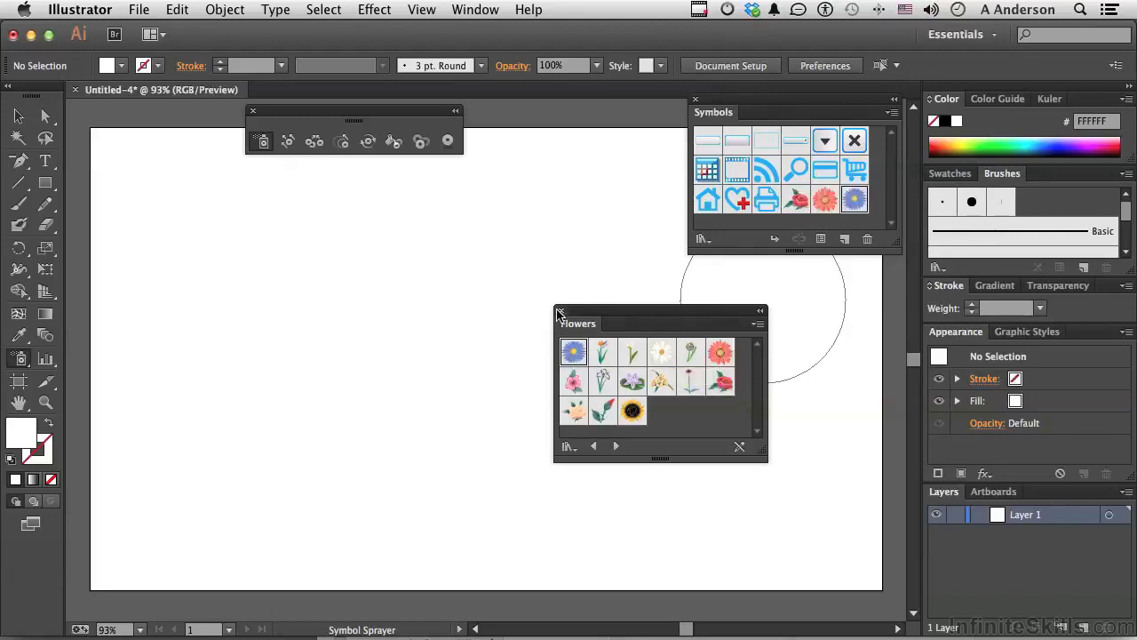
left_click(560, 313)
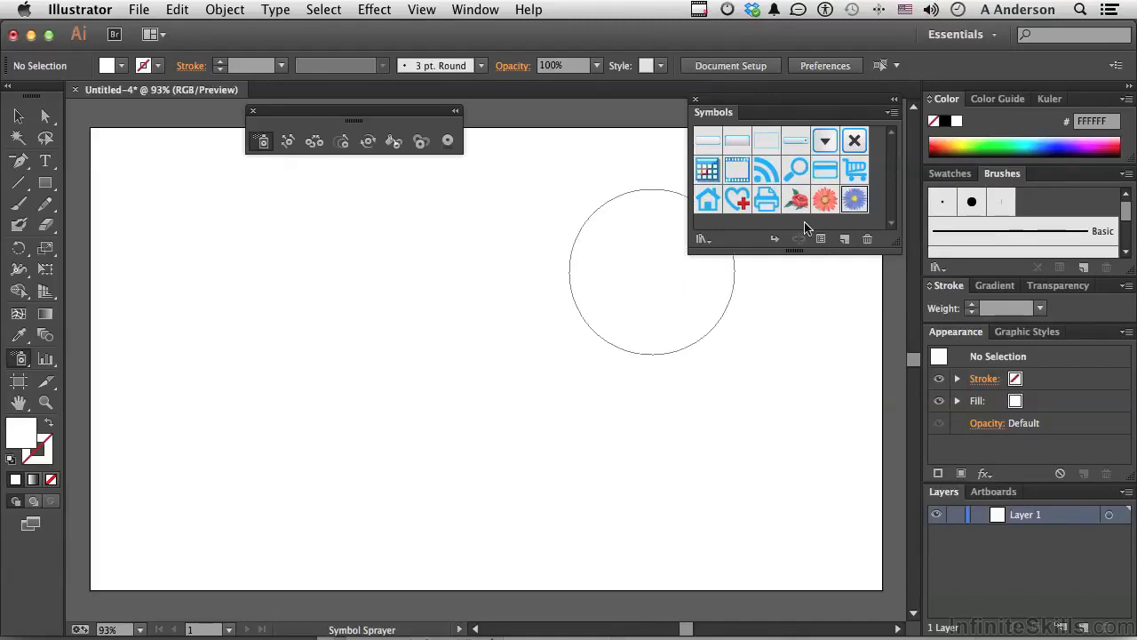
Spray blue daisies and Gerbera flowers into one symbol set, build up a dense Gerbera cluster, and delete the set
left_click(854, 202)
mouse_move(406, 383)
left_mouse_down()
mouse_move(573, 349)
mouse_move(448, 360)
mouse_move(395, 291)
mouse_move(186, 361)
mouse_move(331, 449)
mouse_move(422, 473)
mouse_move(457, 288)
mouse_move(417, 264)
mouse_move(301, 317)
mouse_move(293, 402)
mouse_move(516, 370)
mouse_move(622, 417)
mouse_move(660, 323)
mouse_move(539, 244)
mouse_move(572, 239)
left_mouse_up()
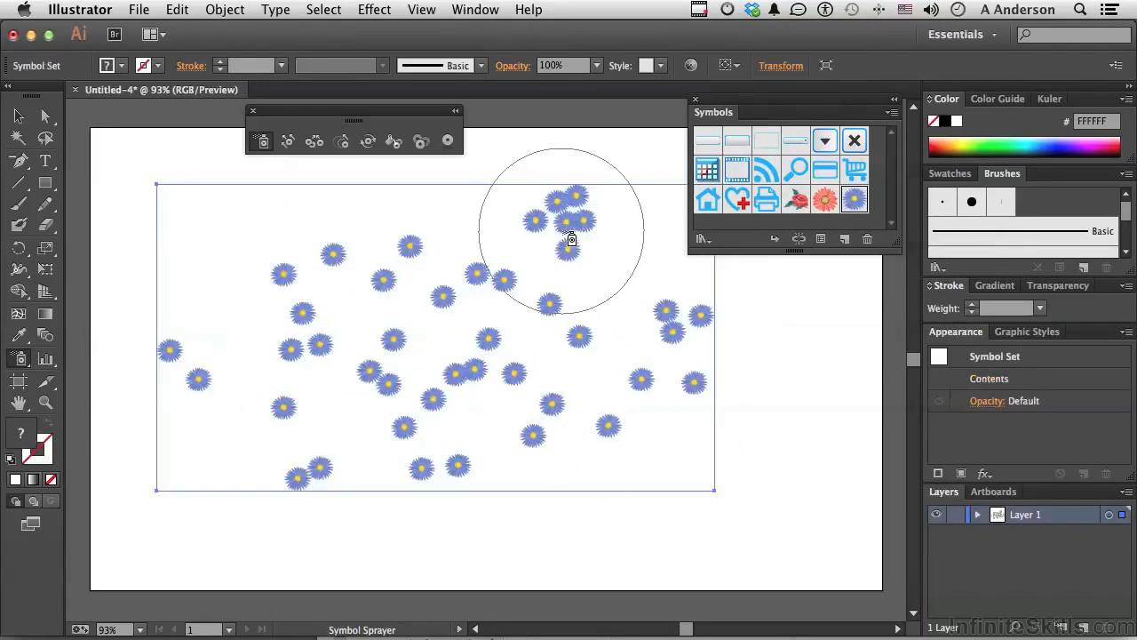
left_click(826, 199)
mouse_move(629, 373)
left_mouse_down()
mouse_move(613, 263)
mouse_move(532, 286)
mouse_move(422, 279)
mouse_move(506, 332)
mouse_move(606, 450)
mouse_move(579, 465)
mouse_move(356, 482)
mouse_move(320, 406)
mouse_move(242, 381)
mouse_move(295, 304)
mouse_move(357, 394)
mouse_move(341, 392)
mouse_move(469, 351)
mouse_move(431, 345)
left_mouse_up()
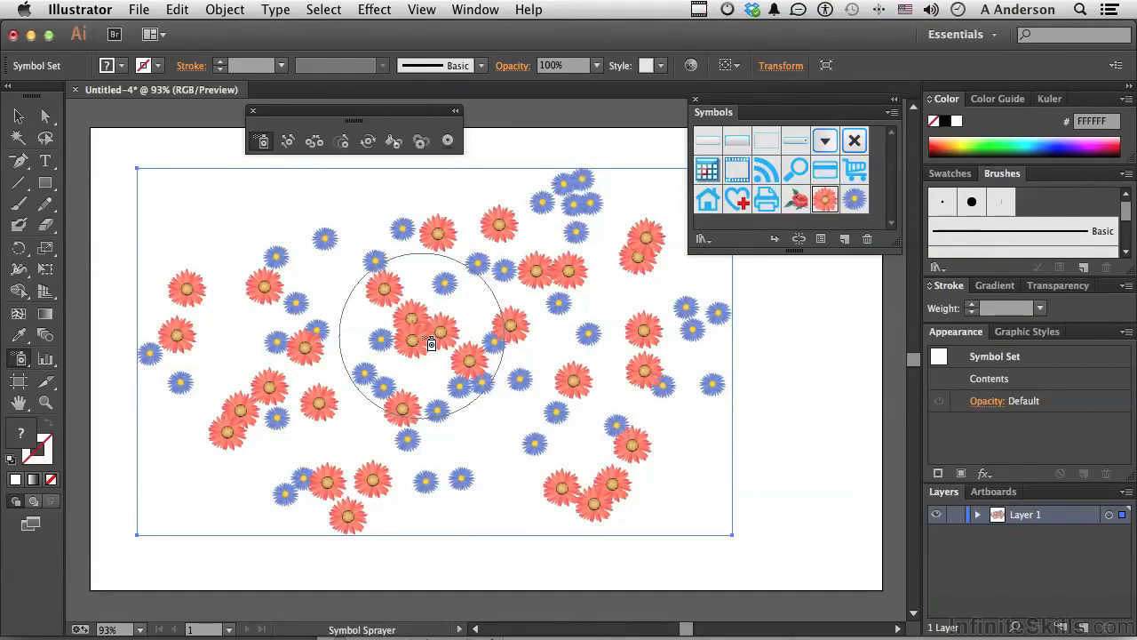
left_click_drag(564, 362, 568, 360)
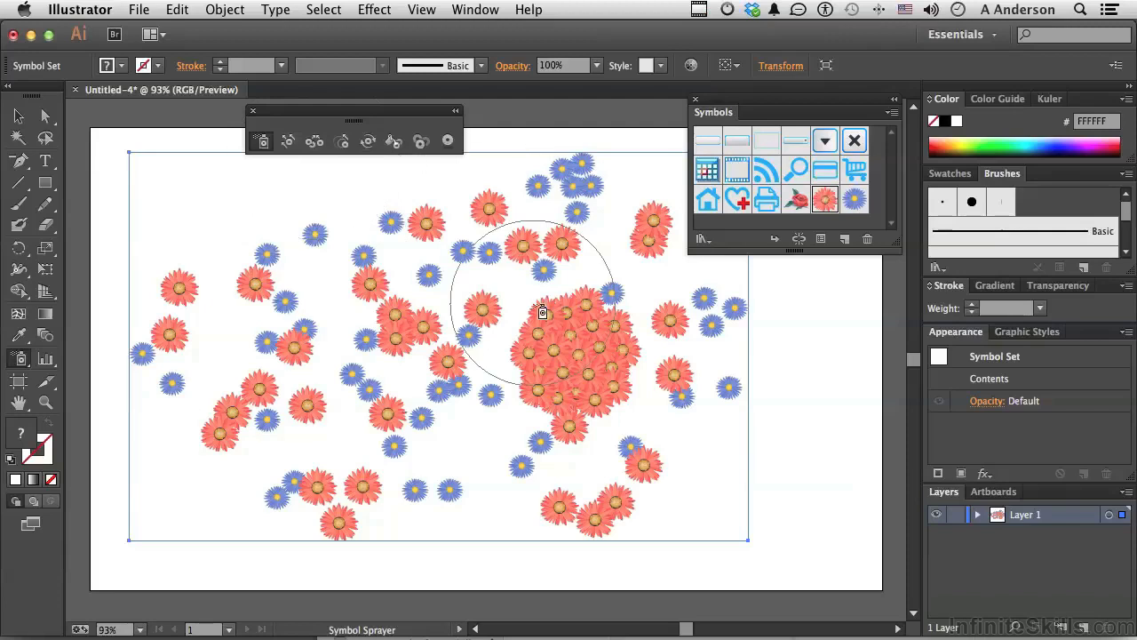
key("Delete")
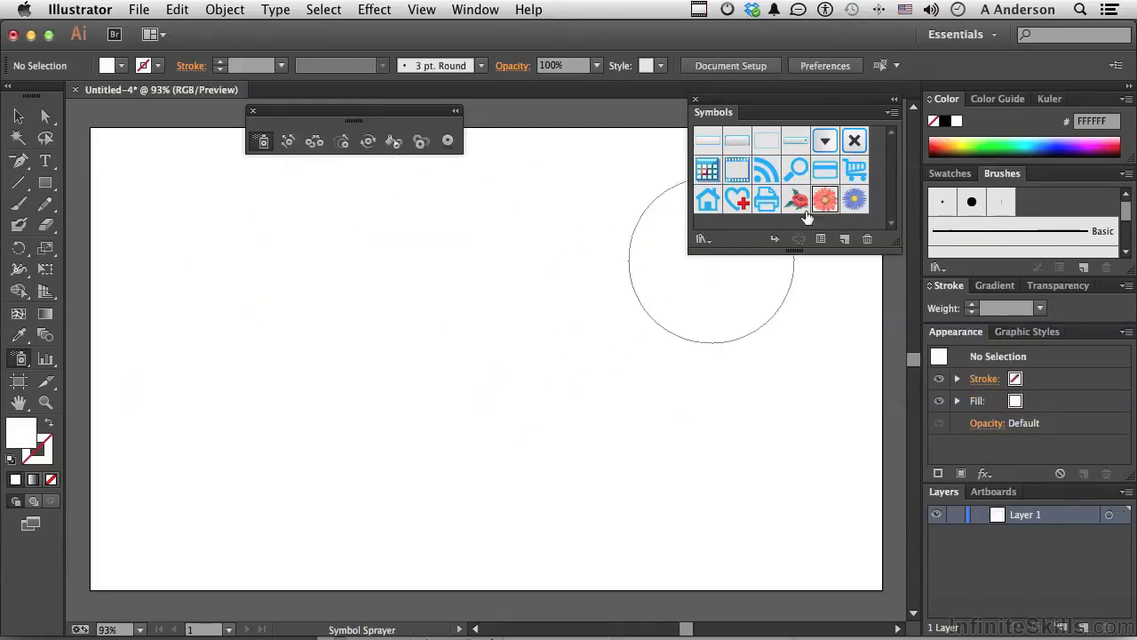
Spray a set of blue daisies across the artboard and move groups of them with the Symbol Shifter
left_click(855, 201)
mouse_move(223, 363)
left_mouse_down()
mouse_move(259, 354)
mouse_move(251, 283)
mouse_move(220, 250)
mouse_move(320, 278)
mouse_move(224, 317)
mouse_move(349, 412)
mouse_move(364, 371)
mouse_move(523, 261)
mouse_move(636, 302)
mouse_move(516, 261)
mouse_move(576, 255)
mouse_move(559, 332)
mouse_move(577, 305)
mouse_move(364, 462)
mouse_move(425, 476)
mouse_move(471, 383)
mouse_move(475, 327)
mouse_move(403, 282)
mouse_move(441, 343)
mouse_move(569, 378)
mouse_move(553, 437)
mouse_move(715, 422)
mouse_move(729, 366)
mouse_move(769, 368)
mouse_move(741, 399)
mouse_move(551, 450)
left_mouse_up()
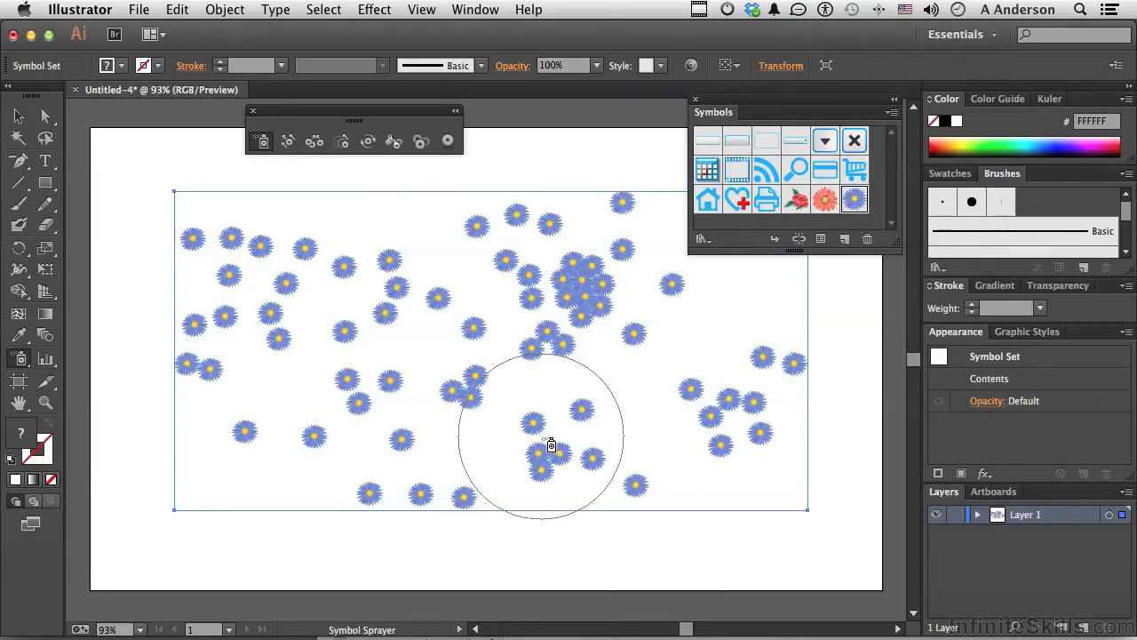
left_click(288, 144)
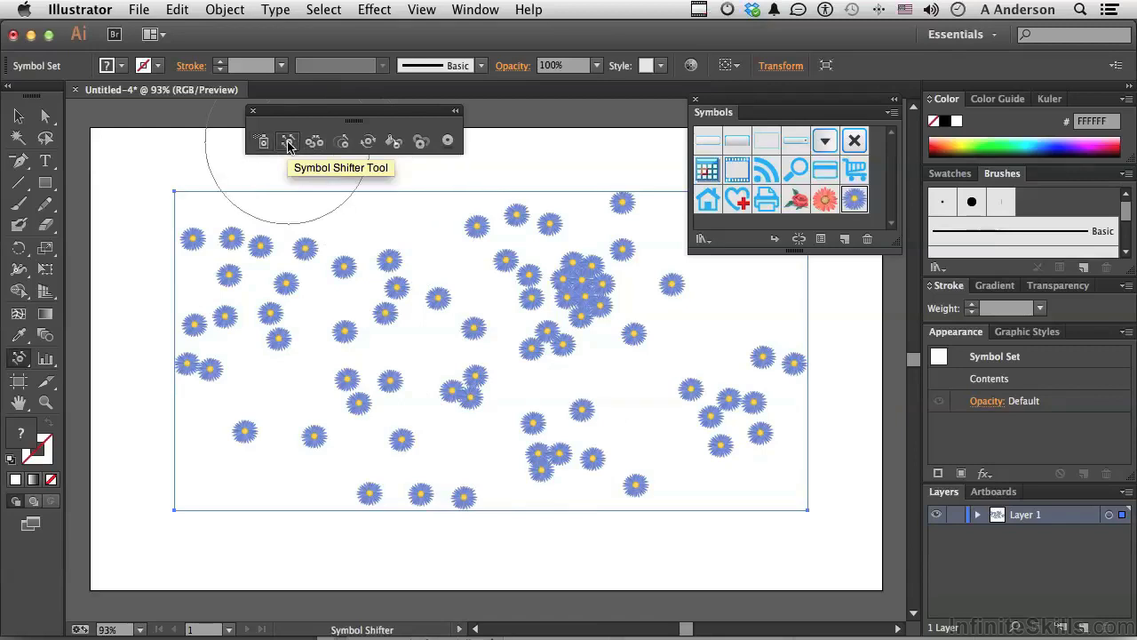
mouse_move(591, 307)
left_mouse_down()
mouse_move(562, 311)
mouse_move(522, 349)
left_mouse_up()
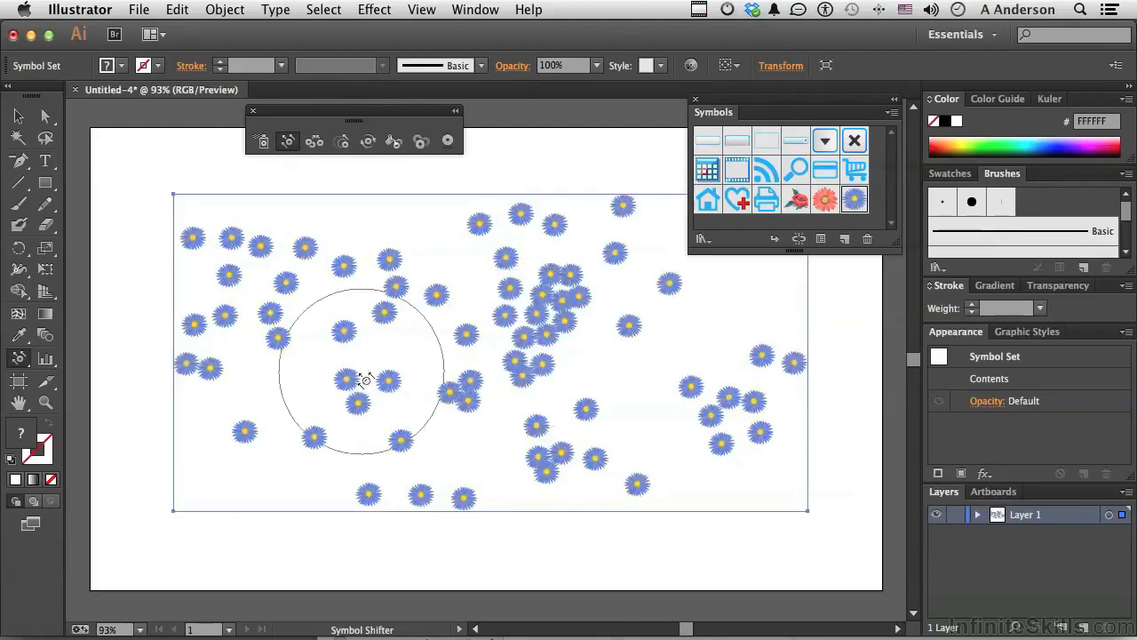
left_click_drag(324, 347, 378, 398)
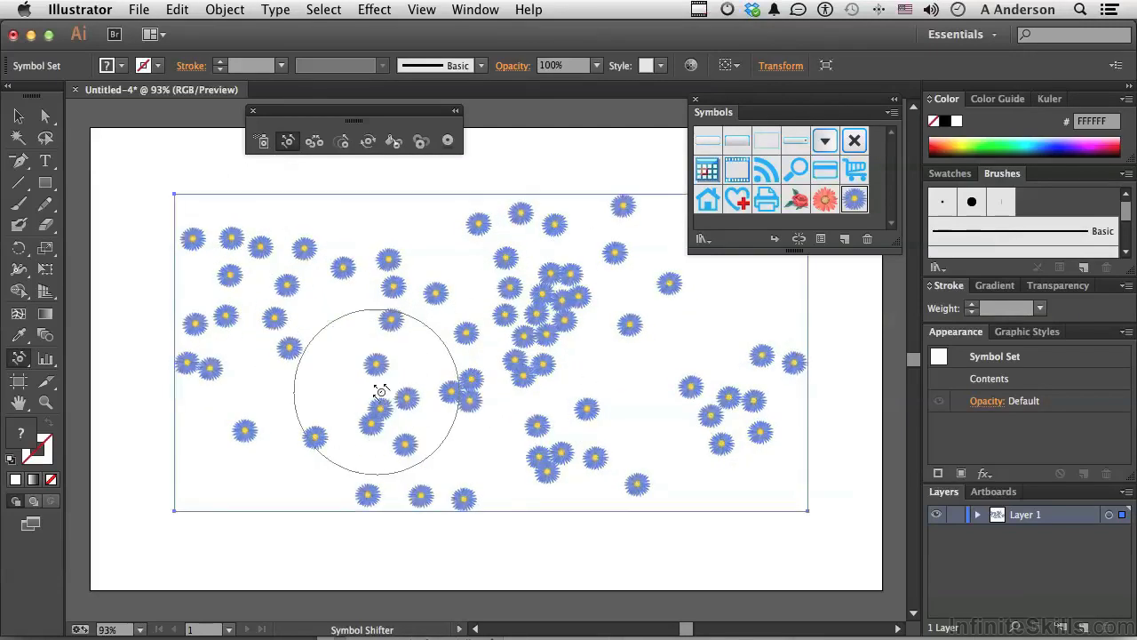
mouse_move(267, 311)
left_mouse_down()
mouse_move(254, 306)
mouse_move(316, 271)
mouse_move(327, 324)
mouse_move(340, 326)
left_mouse_up()
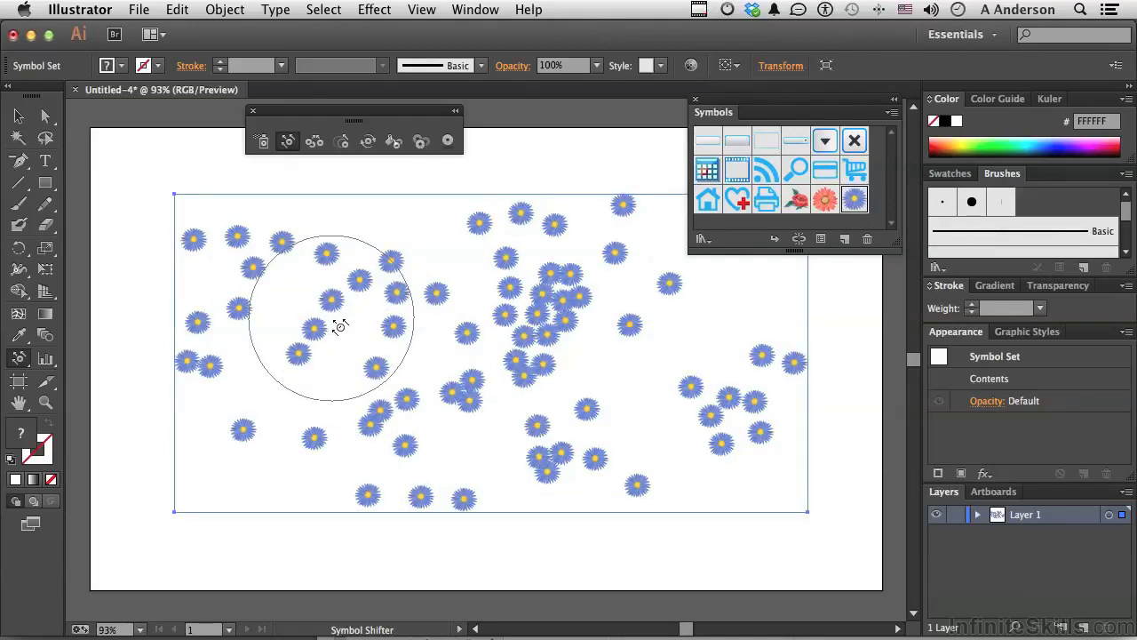
Reduce the Symbol Shifter's brush size and nudge individual daisies in the middle of the set
key("bracketleft")
key("bracketleft")
key("bracketleft")
key("bracketright")
key("bracketright")
key("bracketleft")
key("bracketleft")
key("bracketleft")
key("bracketleft")
key("bracketleft")
key("bracketright")
key("bracketright")
key("bracketright")
key("bracketleft")
key("bracketleft")
key("bracketleft")
key("bracketleft")
mouse_move(308, 323)
left_mouse_down()
mouse_move(342, 343)
mouse_move(414, 351)
mouse_move(477, 376)
left_mouse_up()
left_click_drag(463, 360, 439, 353)
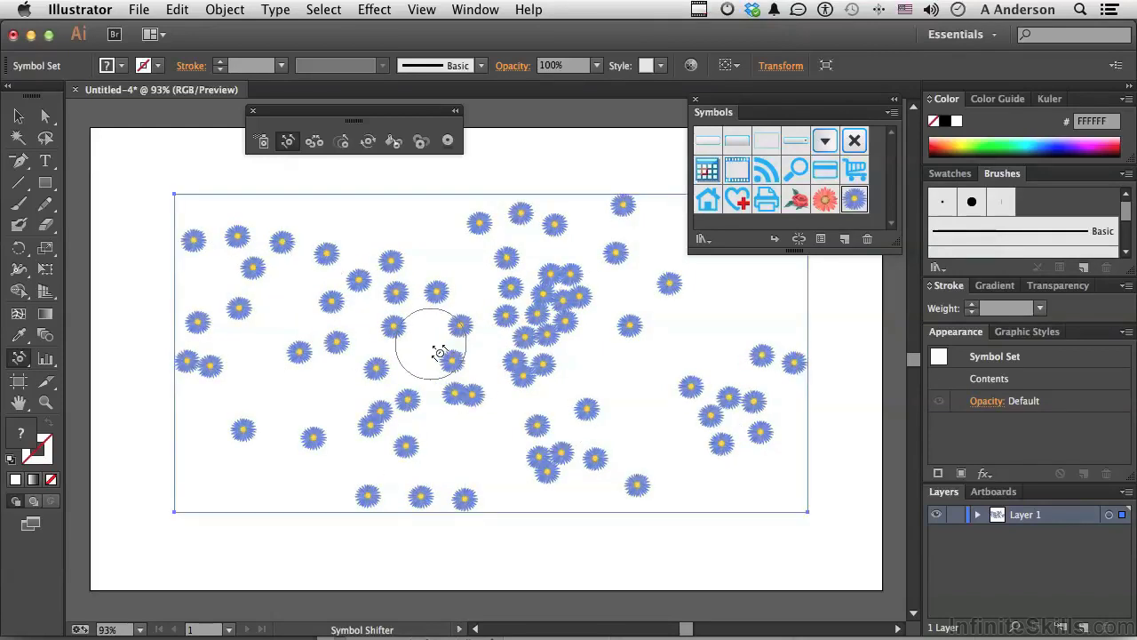
Pull the daisies around the upper-left part of the set closer together using the Symbol Scruncher with an enlarged brush
left_click(315, 144)
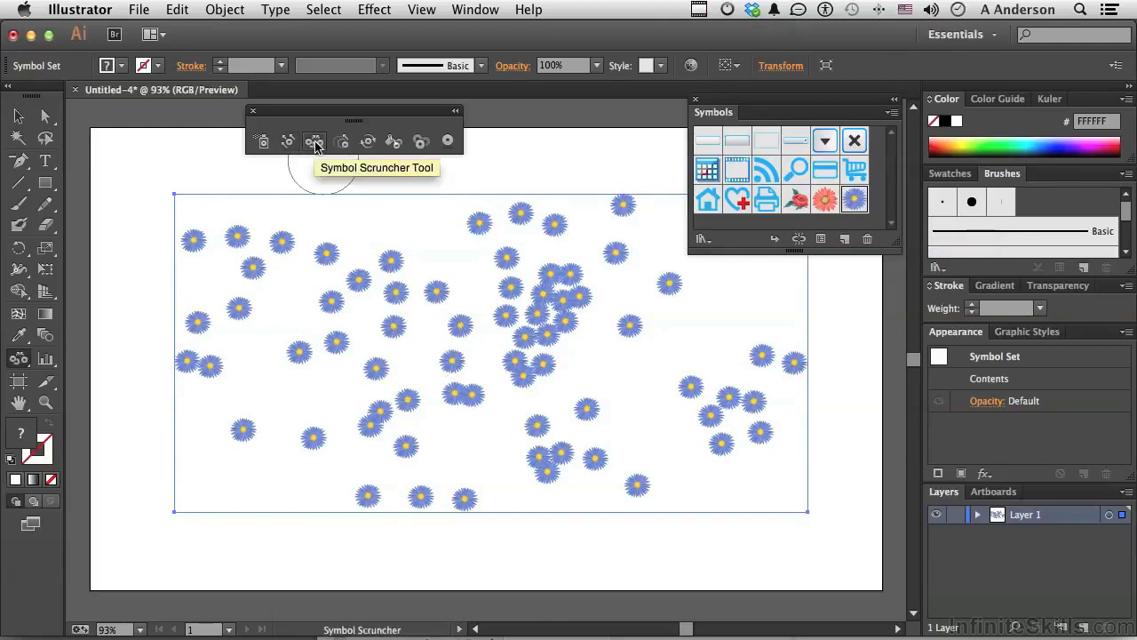
key("bracketright")
key("bracketright")
key("bracketright")
key("bracketright")
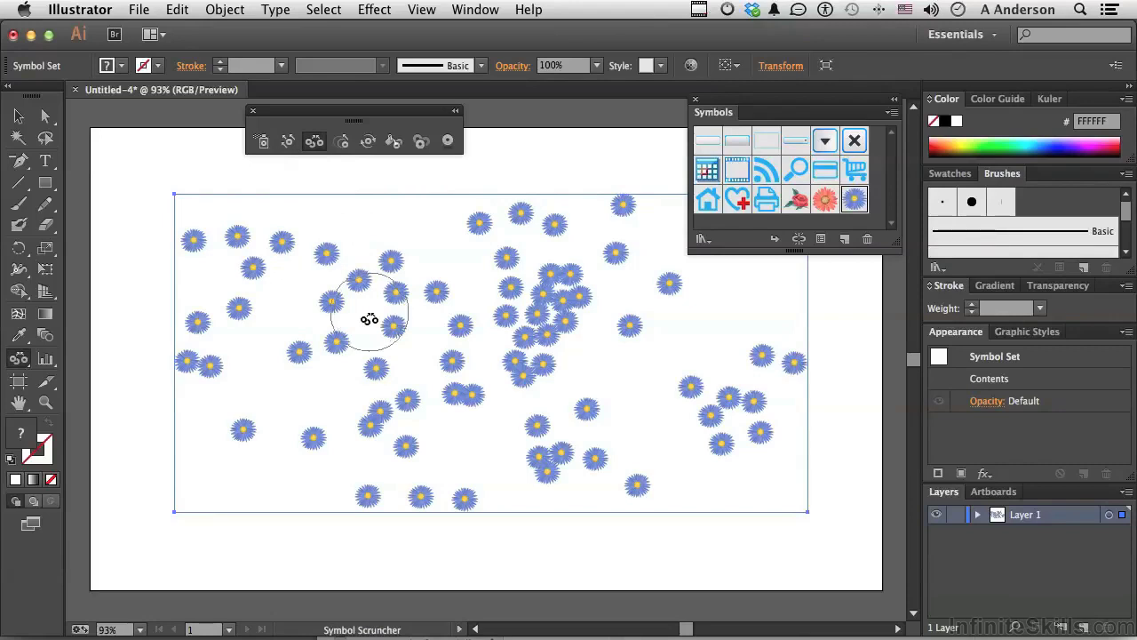
key("bracketright")
key("bracketright")
key("bracketright")
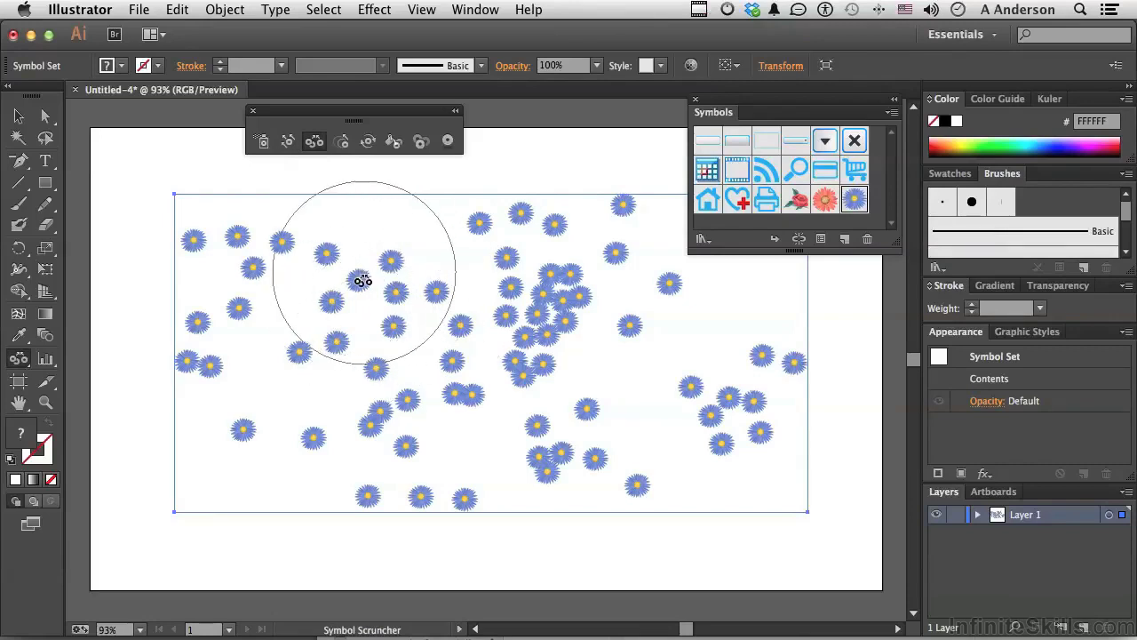
left_click_drag(358, 280, 358, 281)
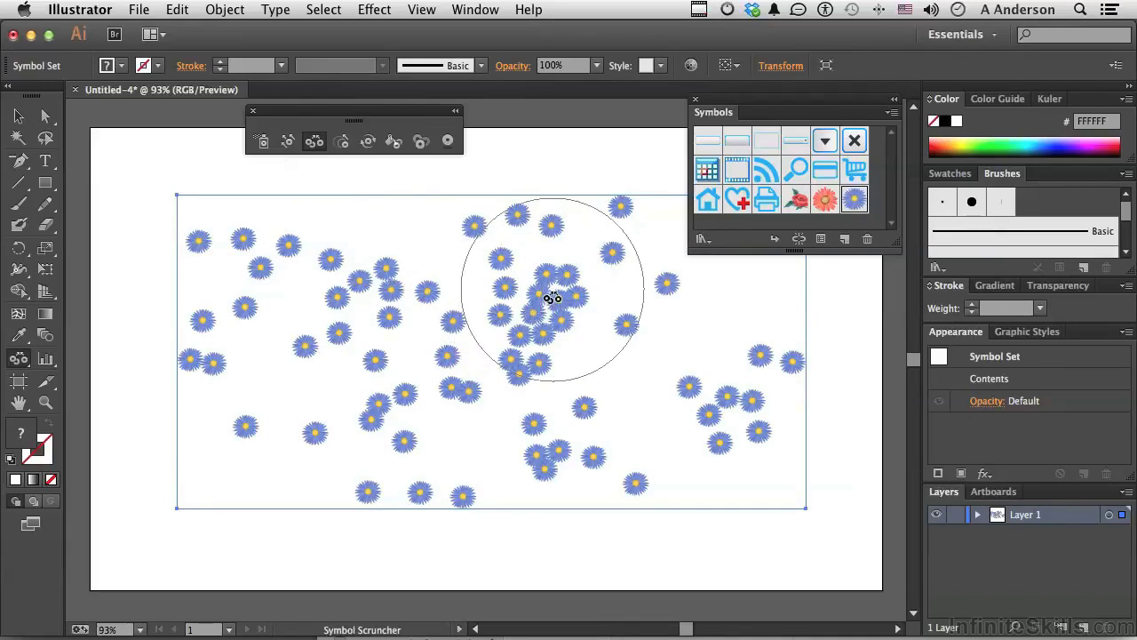
Spread the dense daisy cluster apart with the Symbol Scruncher, gather it back in, and spread it slightly again
left_click(552, 298, "alt")
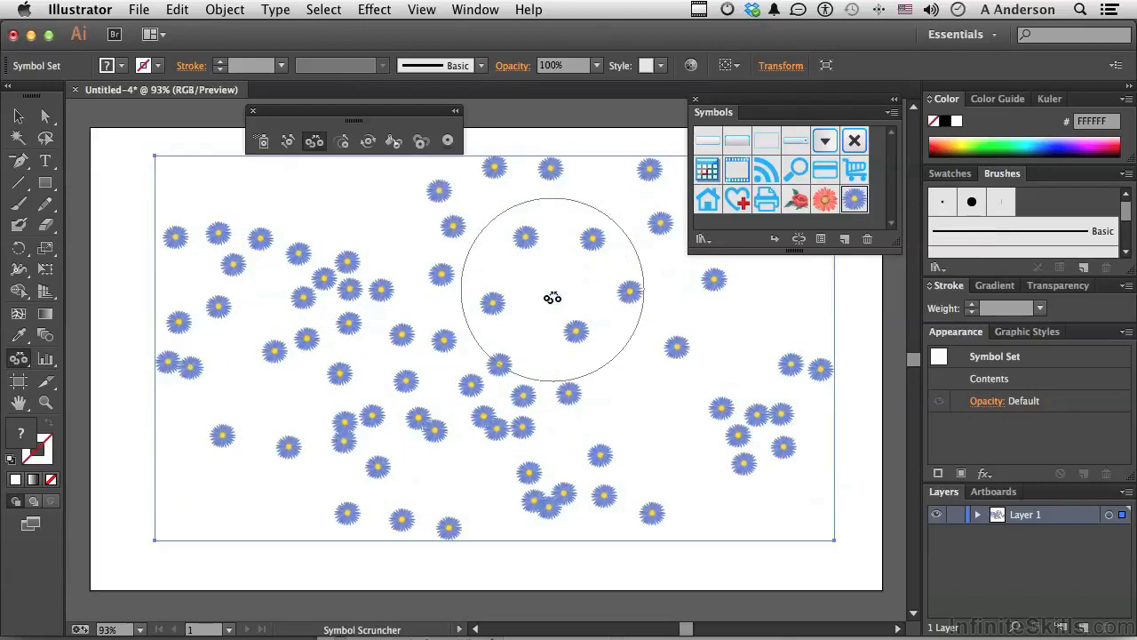
left_click(553, 297)
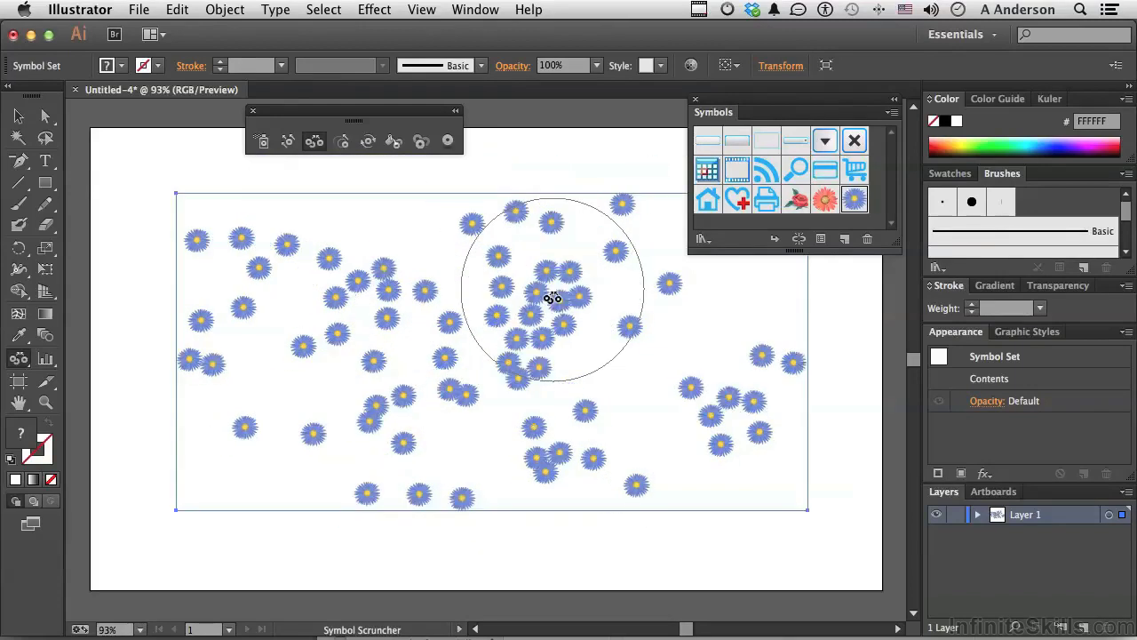
left_click(553, 297, "alt")
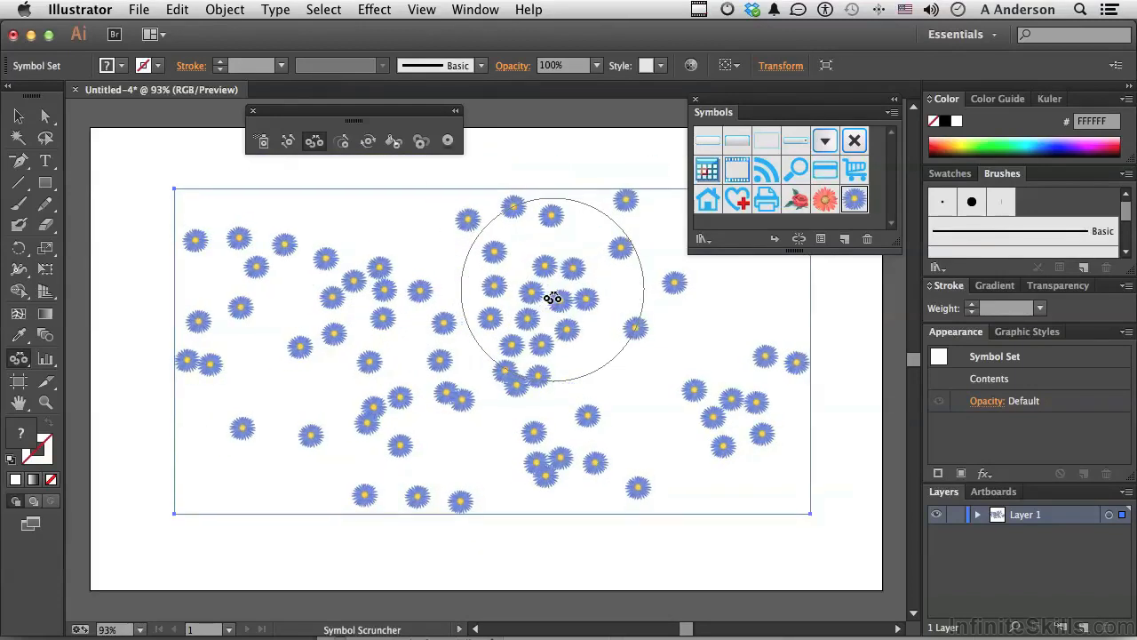
Enlarge three separate daisies in the set using the Symbol Sizer with a reduced brush size
left_click(342, 142)
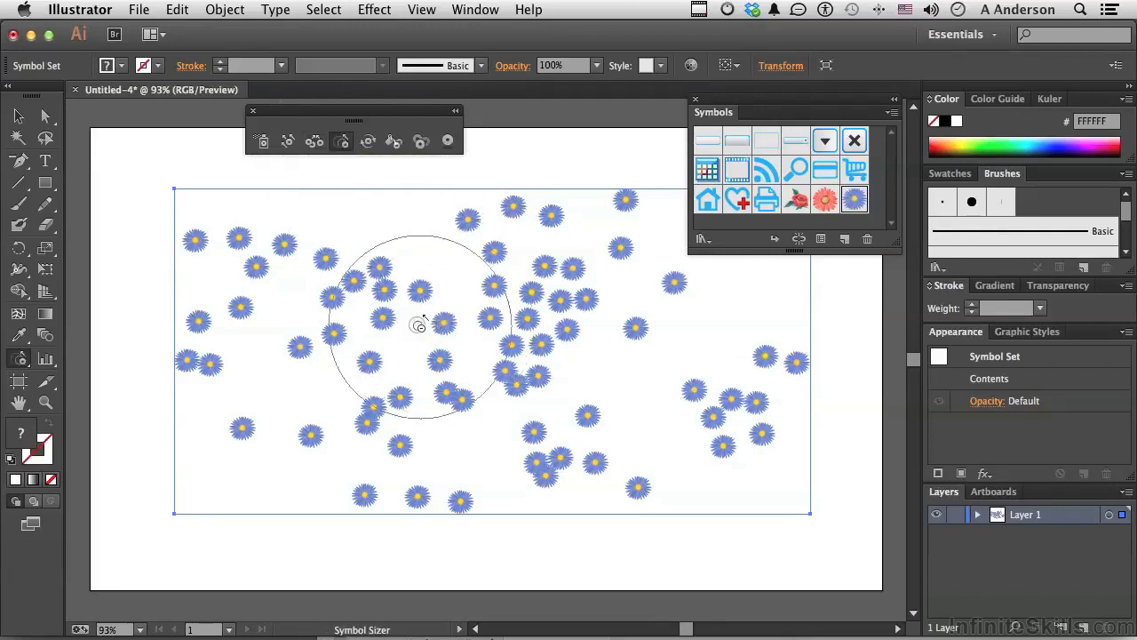
key("bracketleft")
key("bracketleft")
key("bracketleft")
key("bracketleft")
key("bracketleft")
key("bracketleft")
key("bracketleft")
key("bracketleft")
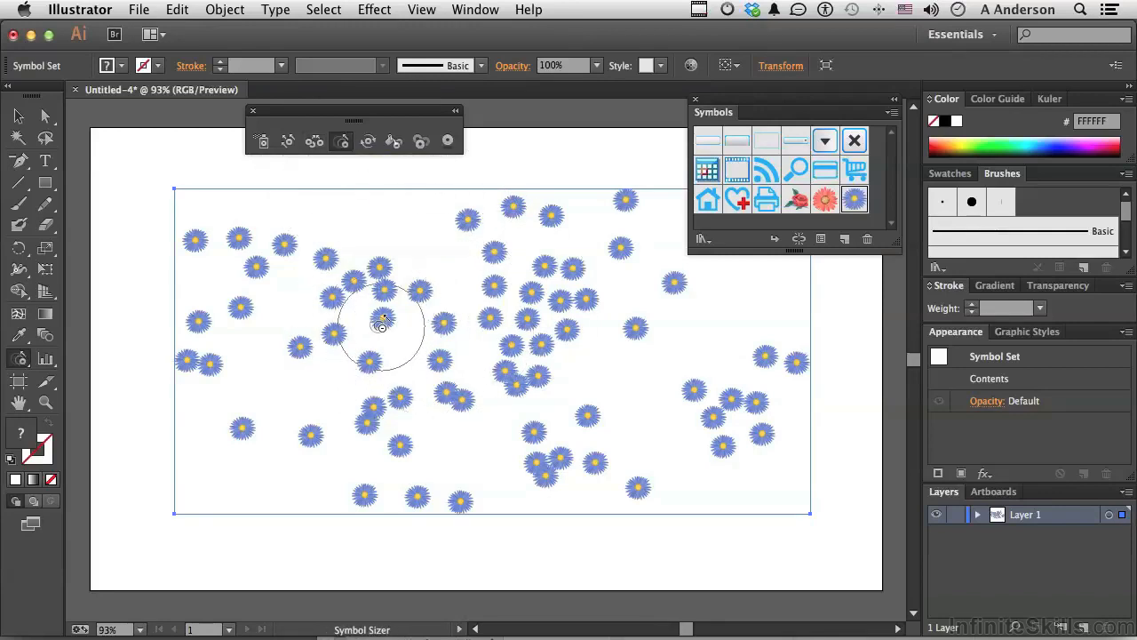
left_click_drag(418, 289, 424, 289)
left_click_drag(688, 386, 692, 391)
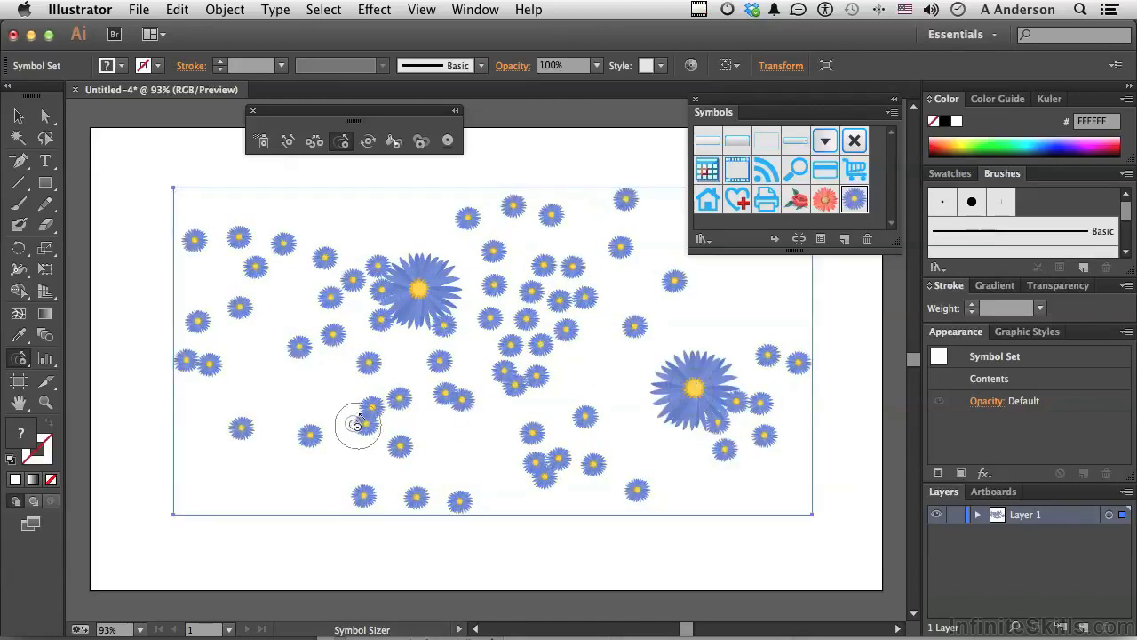
left_click_drag(367, 428, 365, 430)
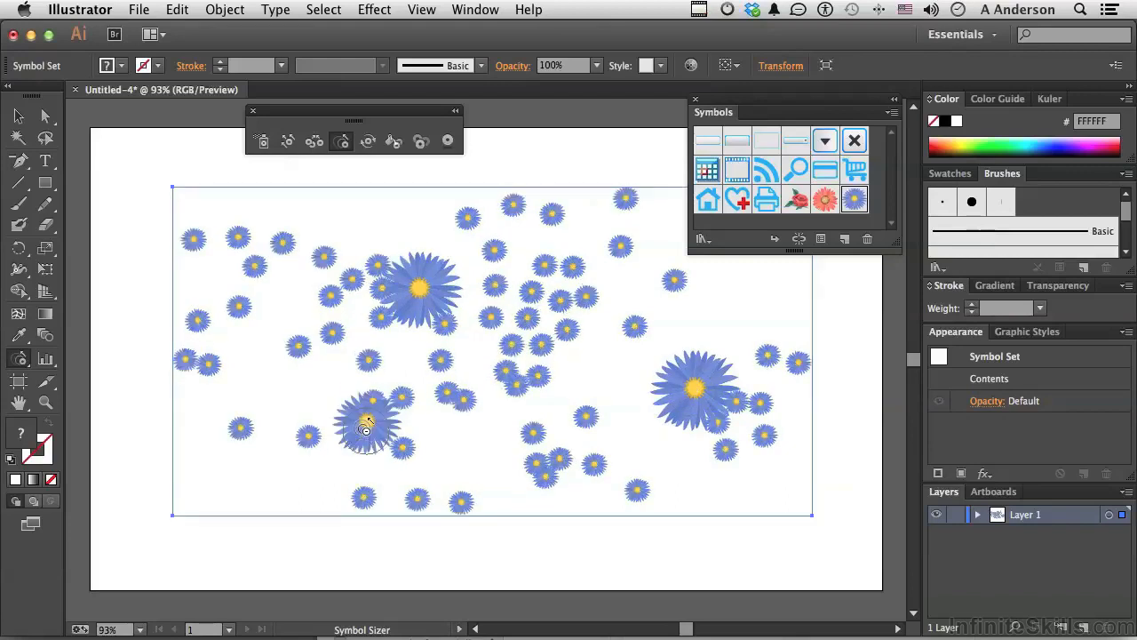
Shrink one small daisy in the left part of the set and enlarge the central daisy cluster using the Symbol Sizer with a bigger brush
left_click(299, 348, "alt")
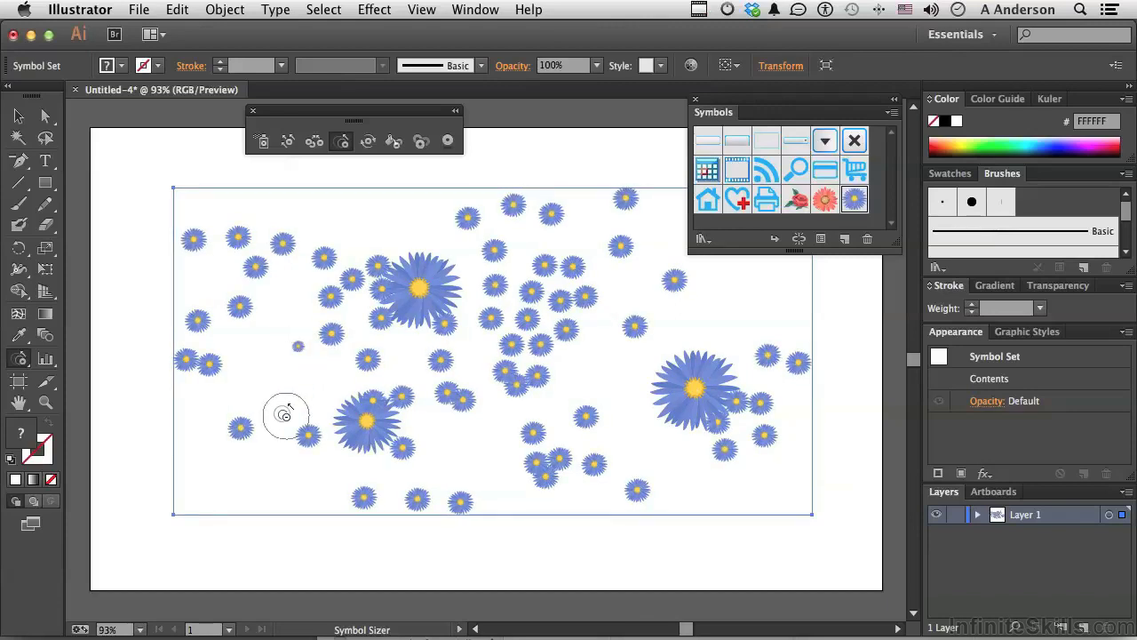
key("bracketright")
key("bracketright")
key("bracketright")
key("bracketright")
key("bracketright")
key("bracketright")
key("bracketright")
key("bracketright")
key("bracketright")
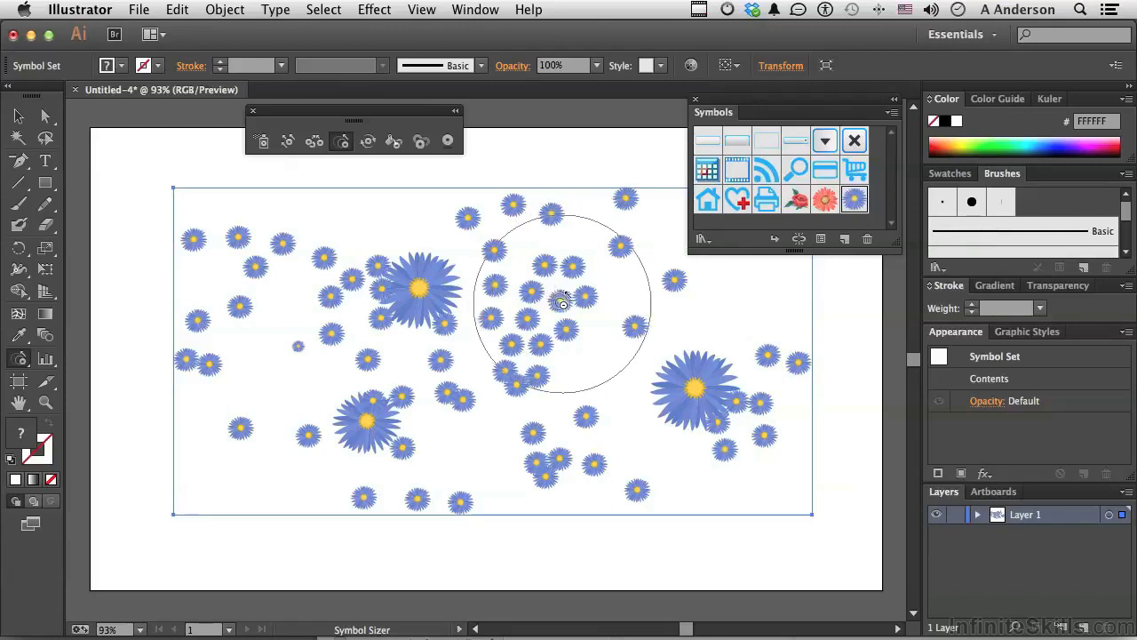
left_click_drag(563, 296, 560, 300)
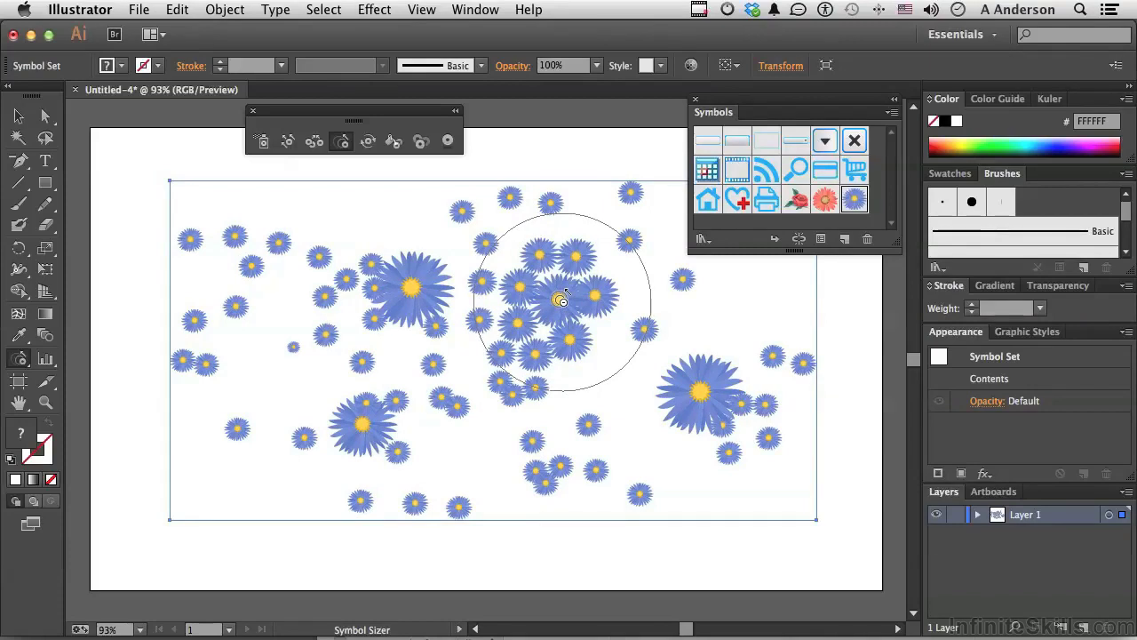
Rotate the two large daisies in the left half and the central daisy cluster with the Symbol Spinner
left_click(366, 145)
left_click_drag(378, 296, 373, 294)
left_click_drag(373, 388, 379, 407)
left_click_drag(589, 295, 575, 287)
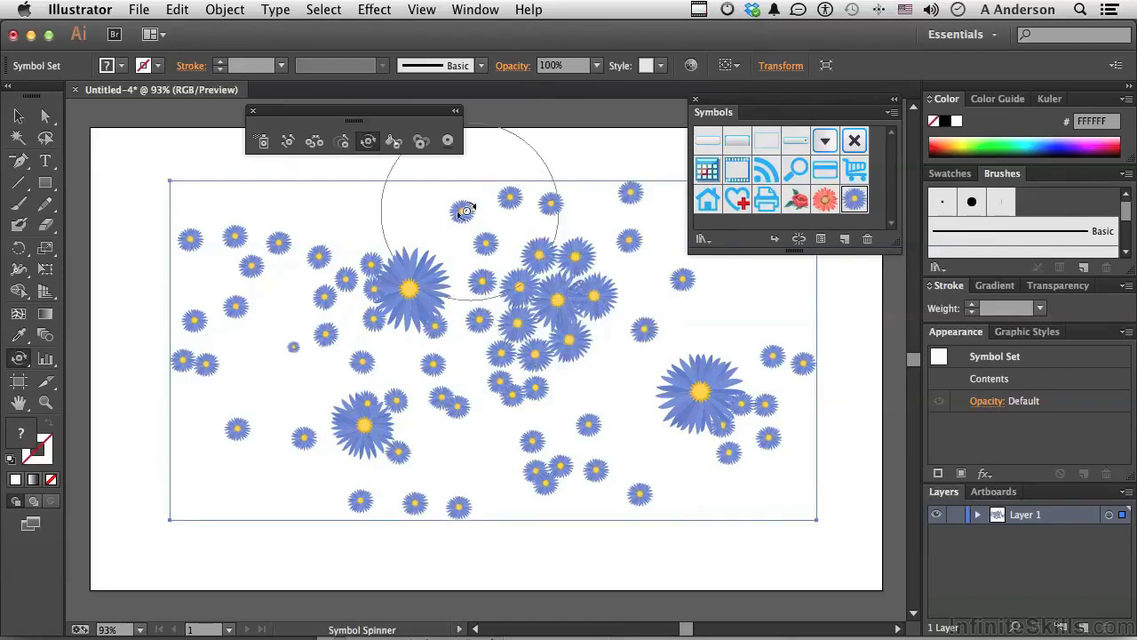
Tint three separate small daisies with the pure red swatch (FF0000) using the Symbol Stainer and a reduced brush size
left_click(394, 142)
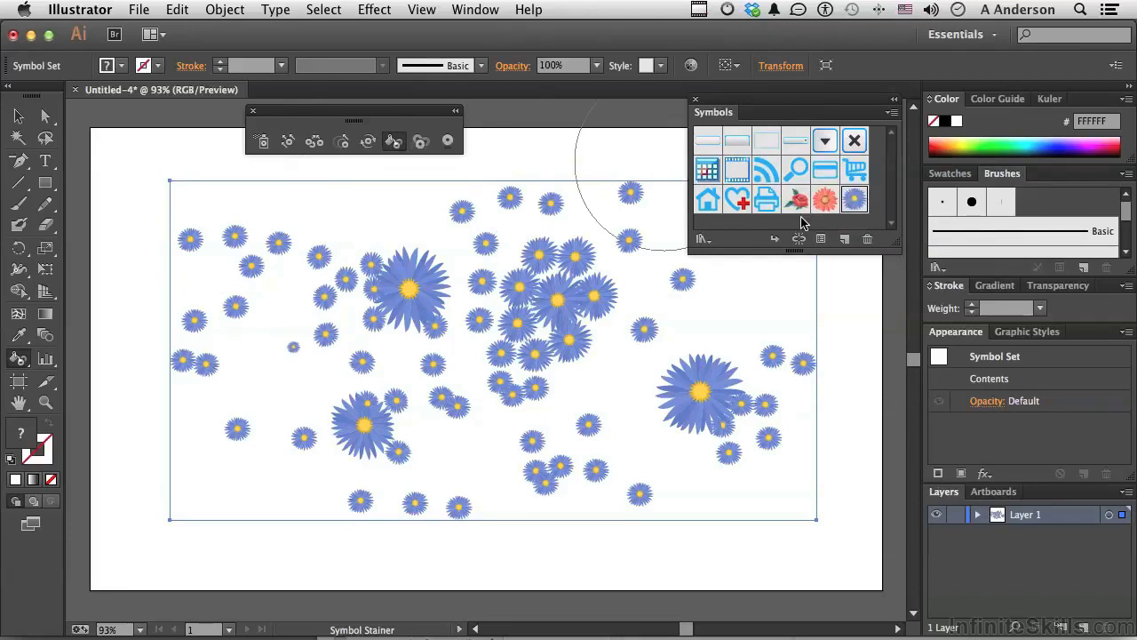
left_click(944, 176)
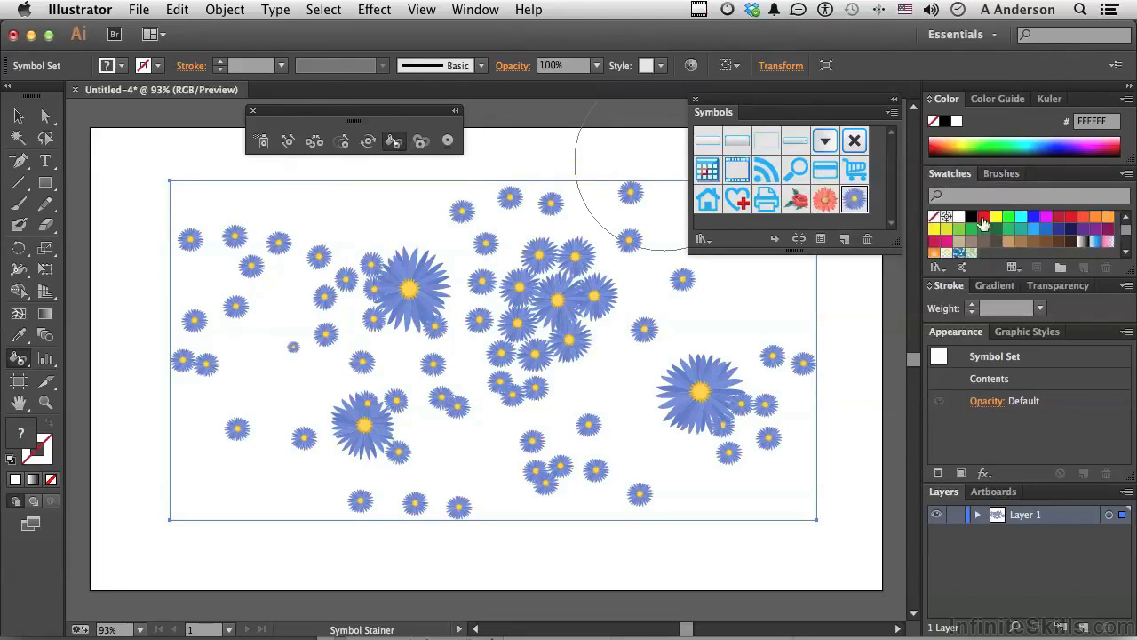
left_click(983, 218)
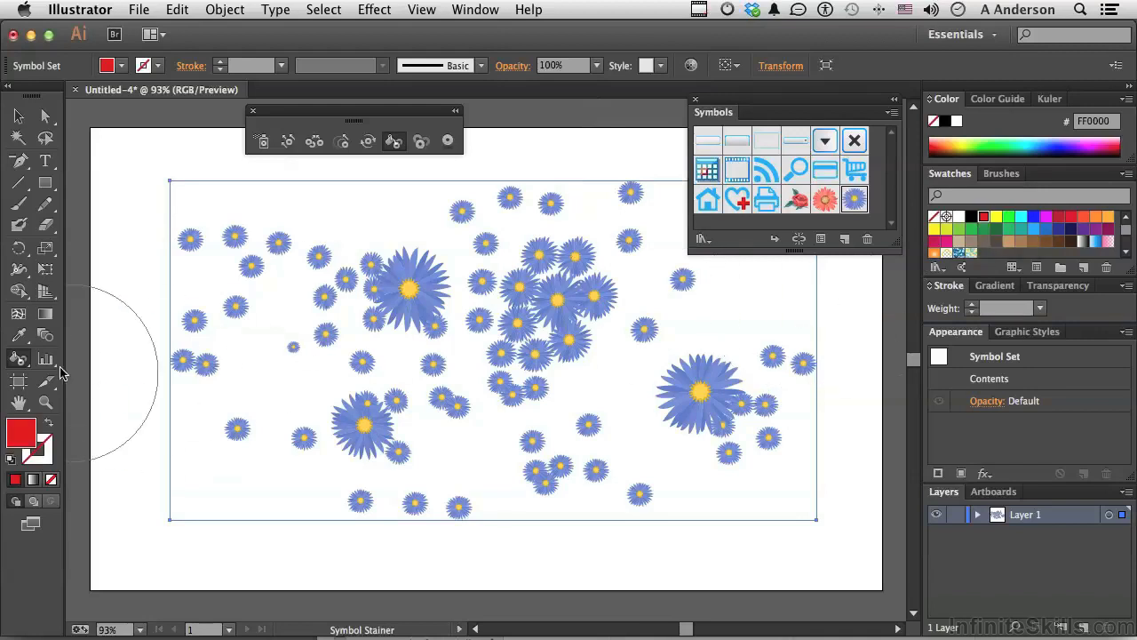
key("bracketleft")
key("bracketleft")
key("bracketleft")
left_click_drag(237, 432, 240, 433)
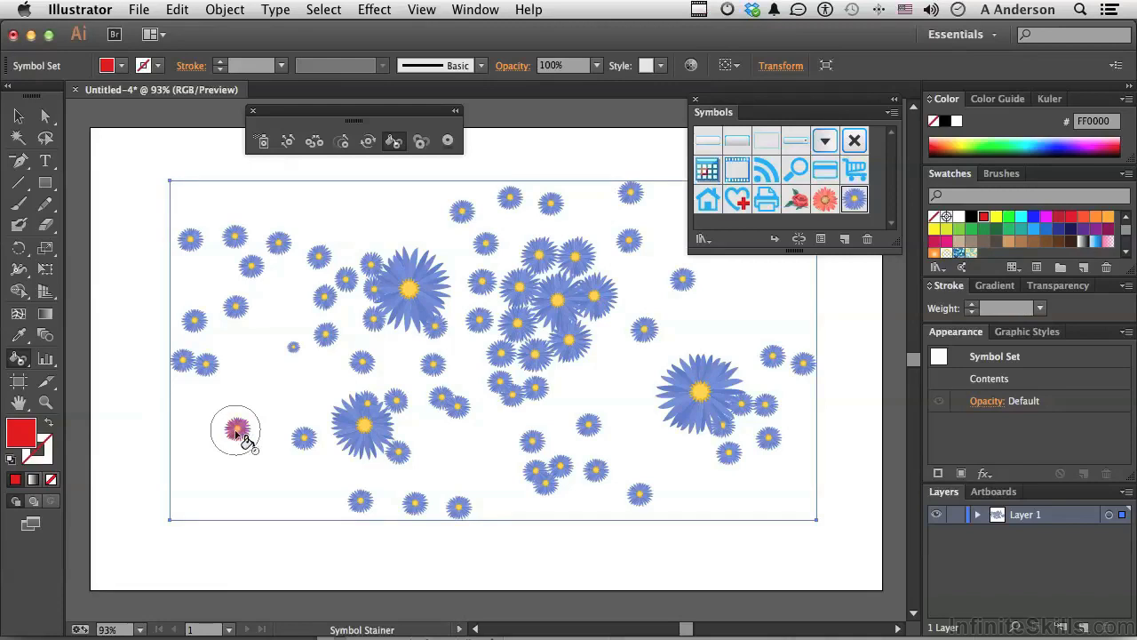
left_click_drag(320, 335, 327, 338)
left_click_drag(642, 334, 639, 333)
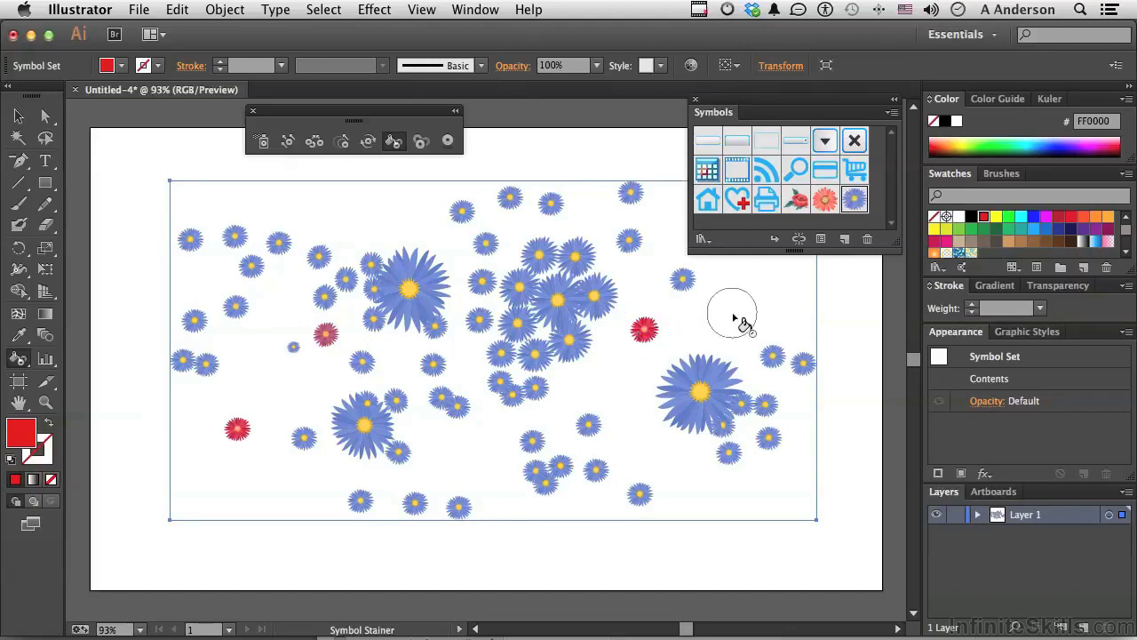
Enlarge the Symbol Stainer's brush and tint the central daisy cluster red in one stroke
key("bracketright")
key("bracketright")
key("bracketright")
key("bracketright")
key("bracketright")
key("bracketright")
key("bracketright")
key("bracketright")
left_click_drag(560, 299, 562, 304)
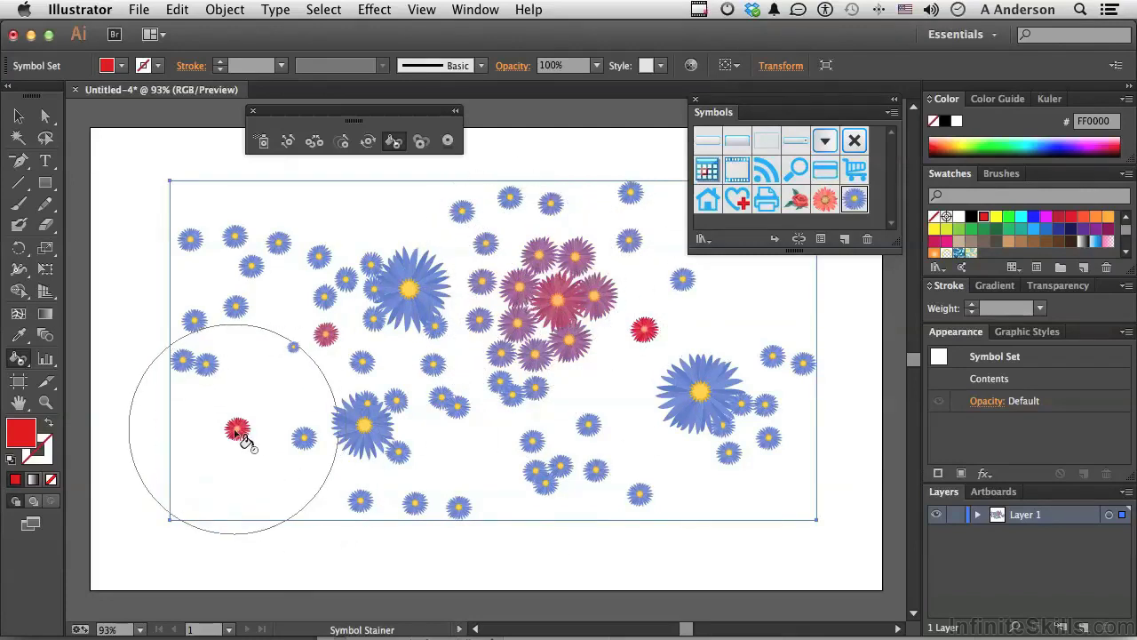
Reduce the Symbol Stainer's brush and remove the red tint from the small daisy at the lower left of the set
key("bracketleft")
key("bracketleft")
key("bracketleft")
key("bracketleft")
key("bracketleft")
key("bracketleft")
key("bracketleft")
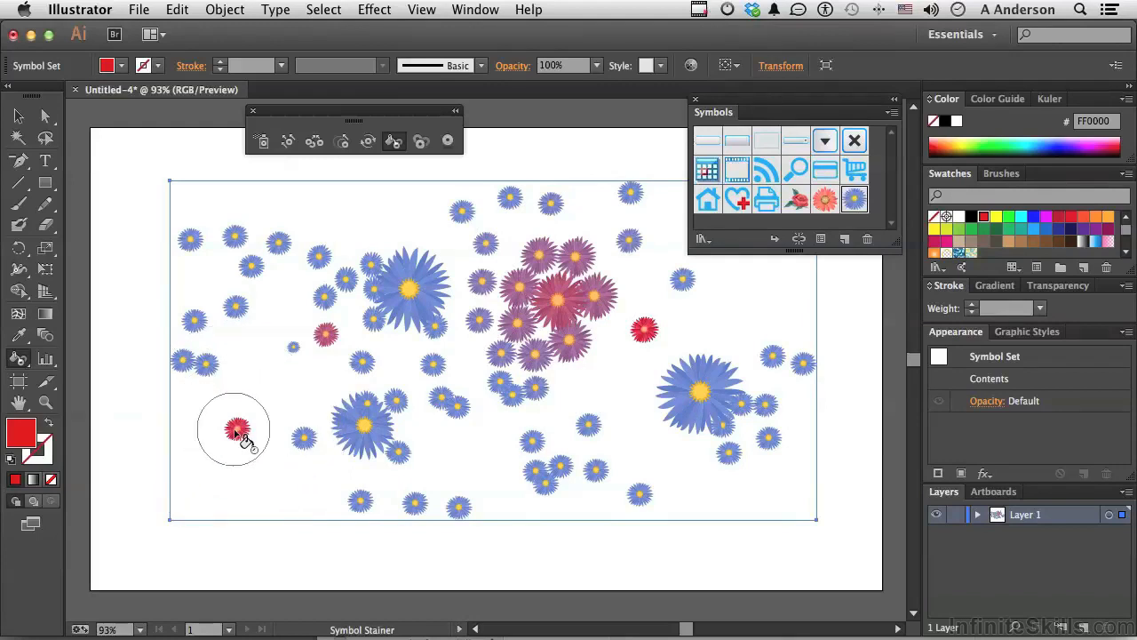
left_click(235, 430, "alt")
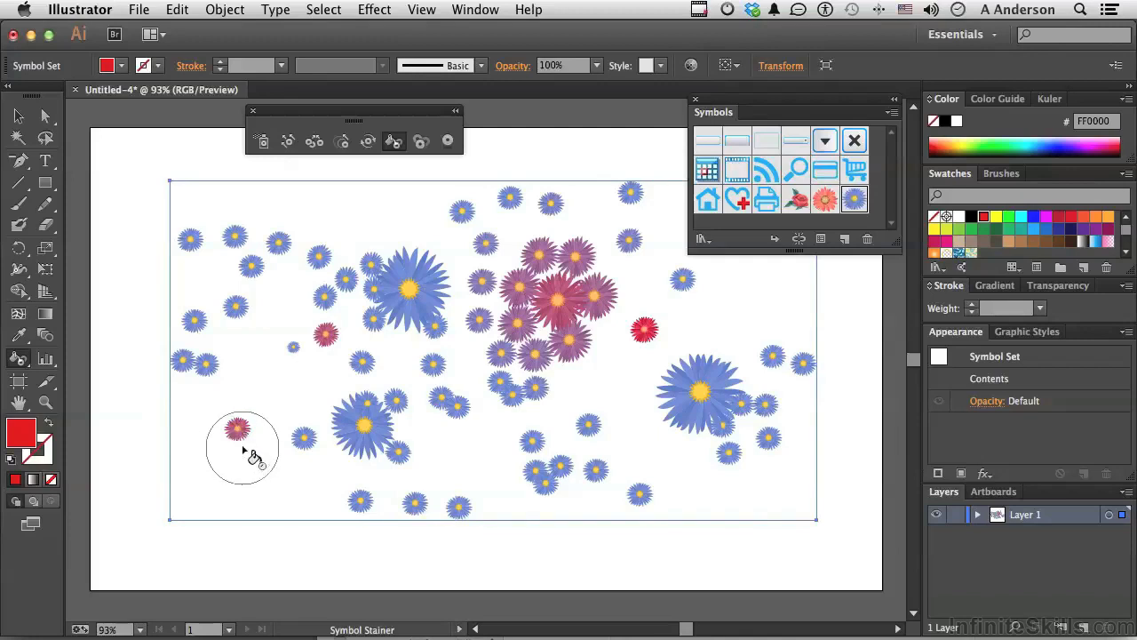
left_click(235, 431, "alt")
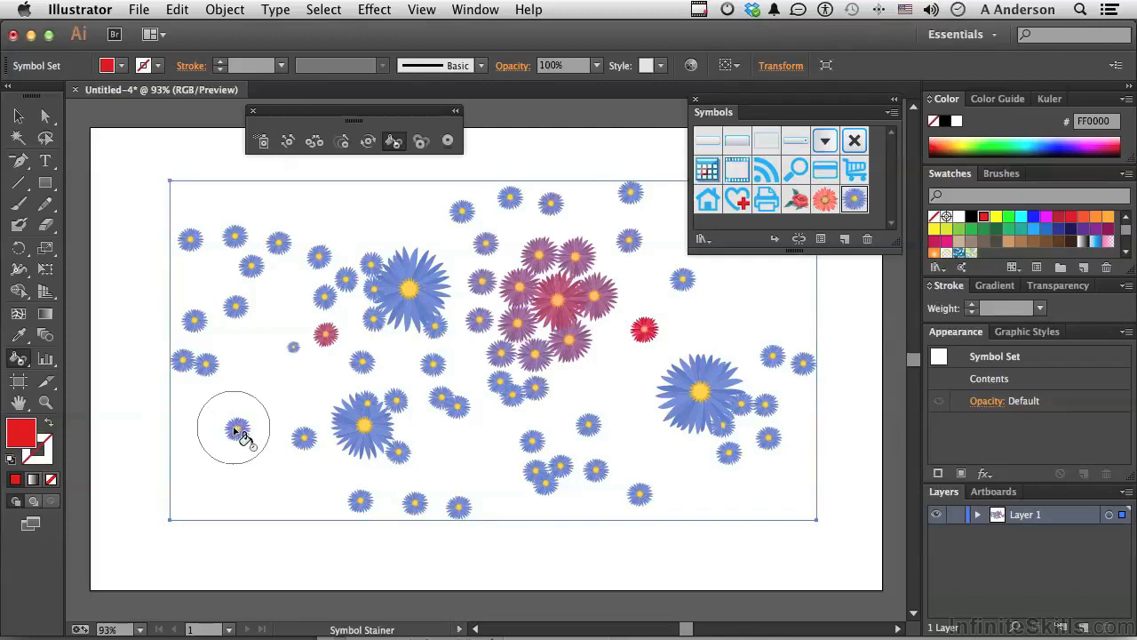
Fade the large daisy in the lower-left part of the set to near transparency with the Symbol Screener
left_click(420, 143)
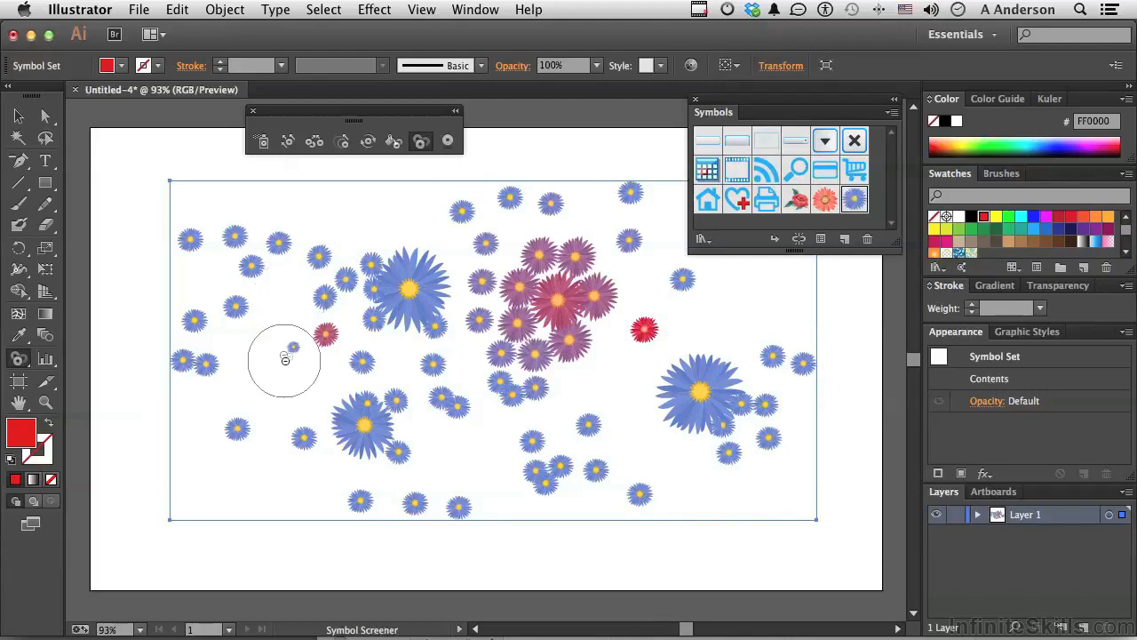
left_click(366, 430)
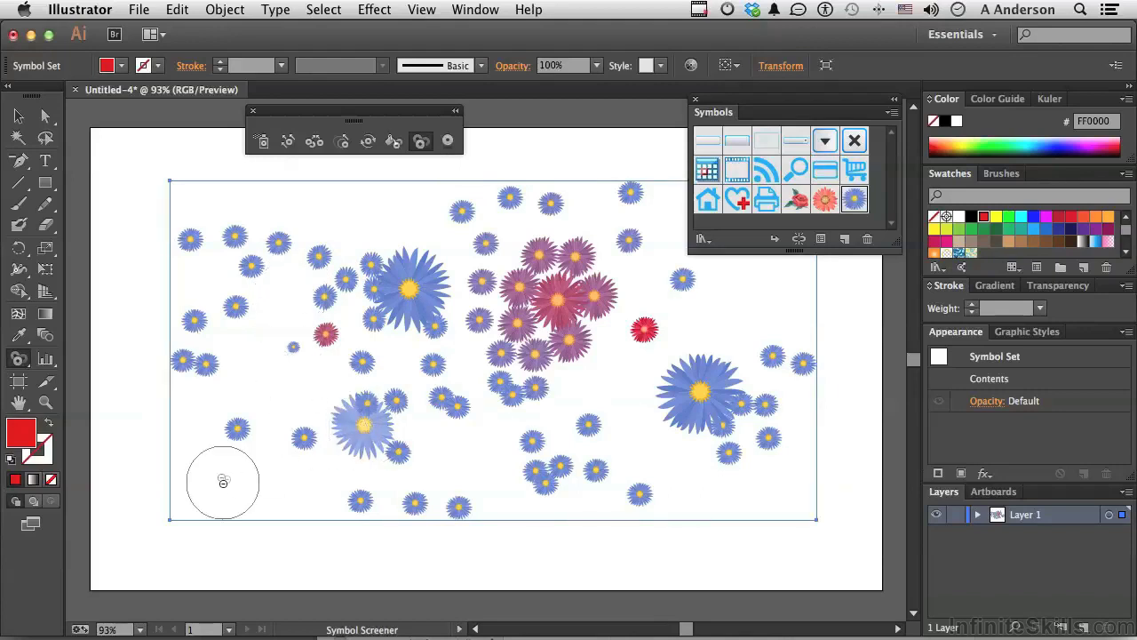
left_click(369, 426)
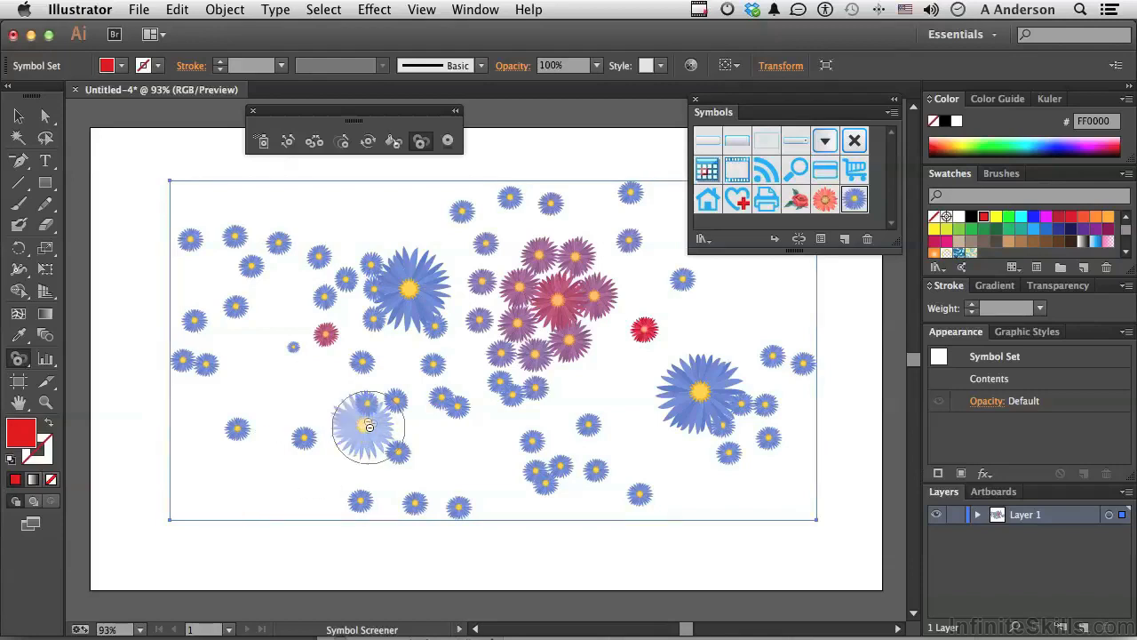
left_click(368, 426)
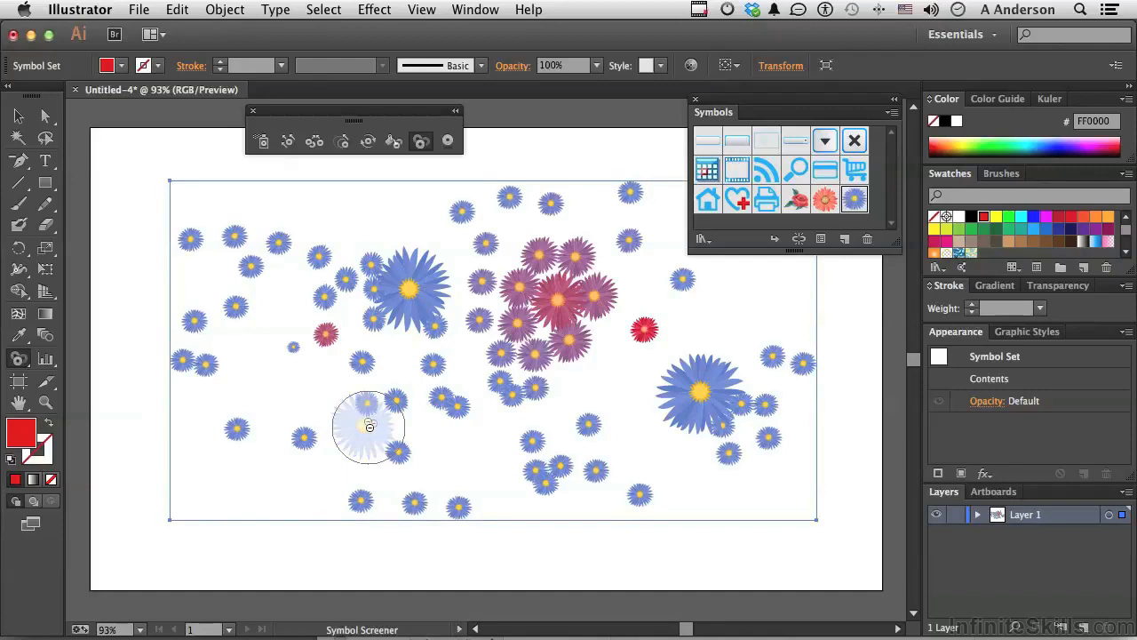
left_click(369, 426)
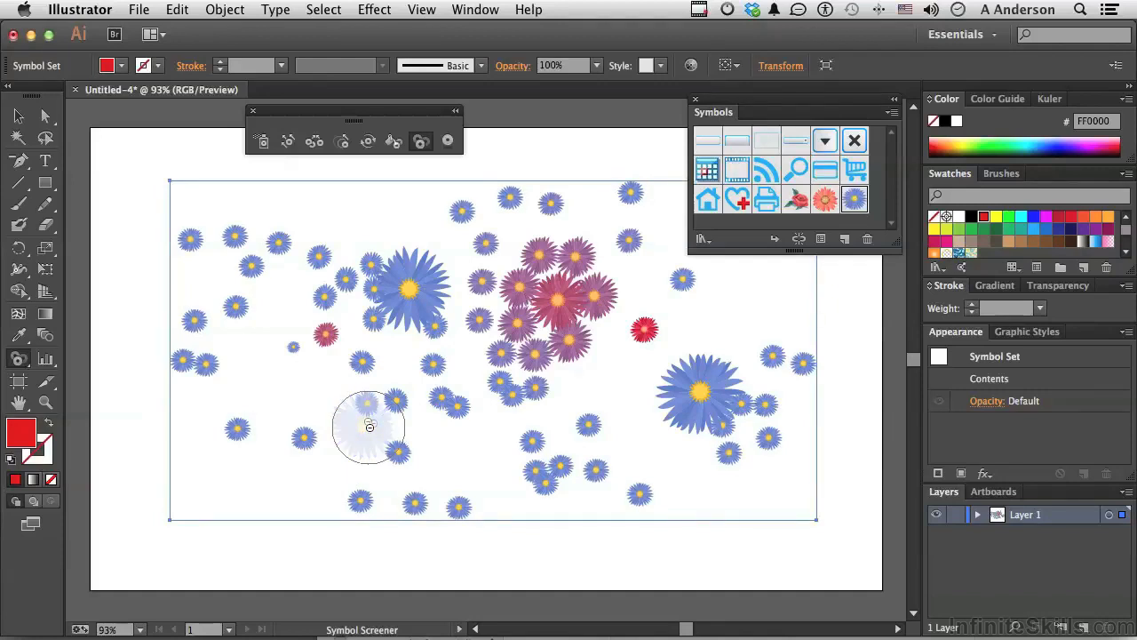
Restore the faded large daisy to full opacity with the Symbol Screener
left_click(369, 427, "alt")
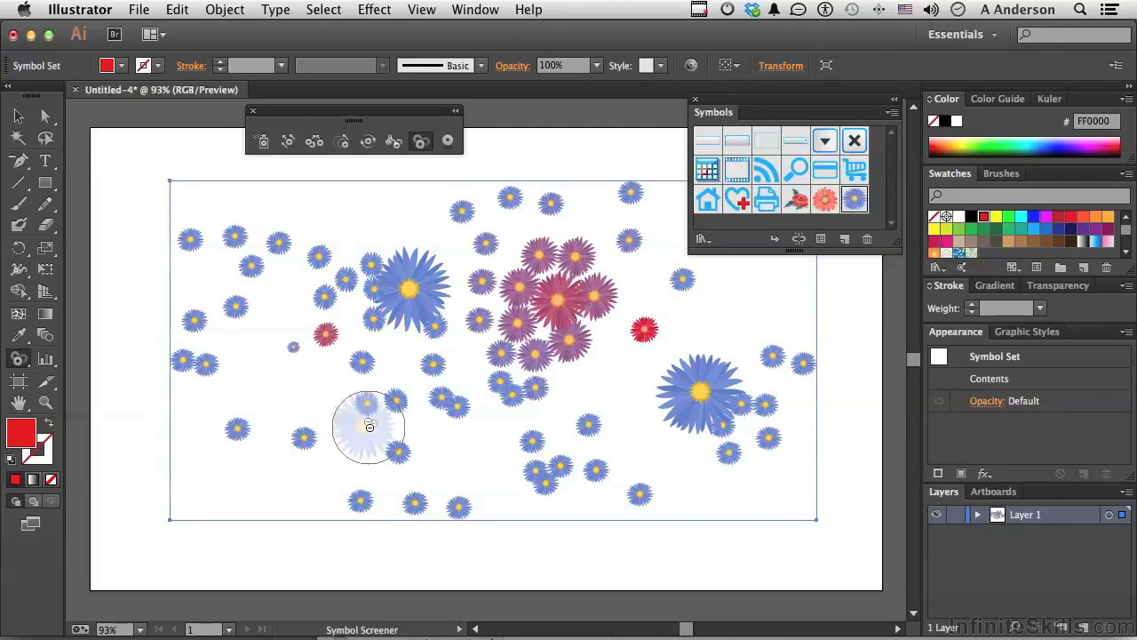
left_click(369, 426, "alt")
left_click(369, 427, "alt")
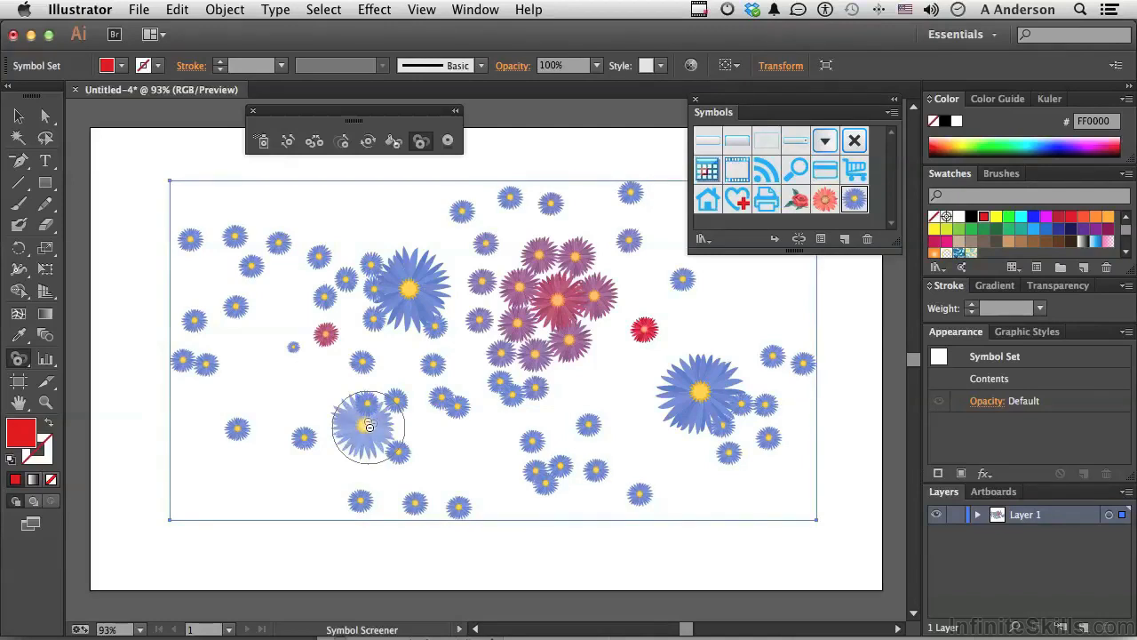
left_click(369, 427, "alt")
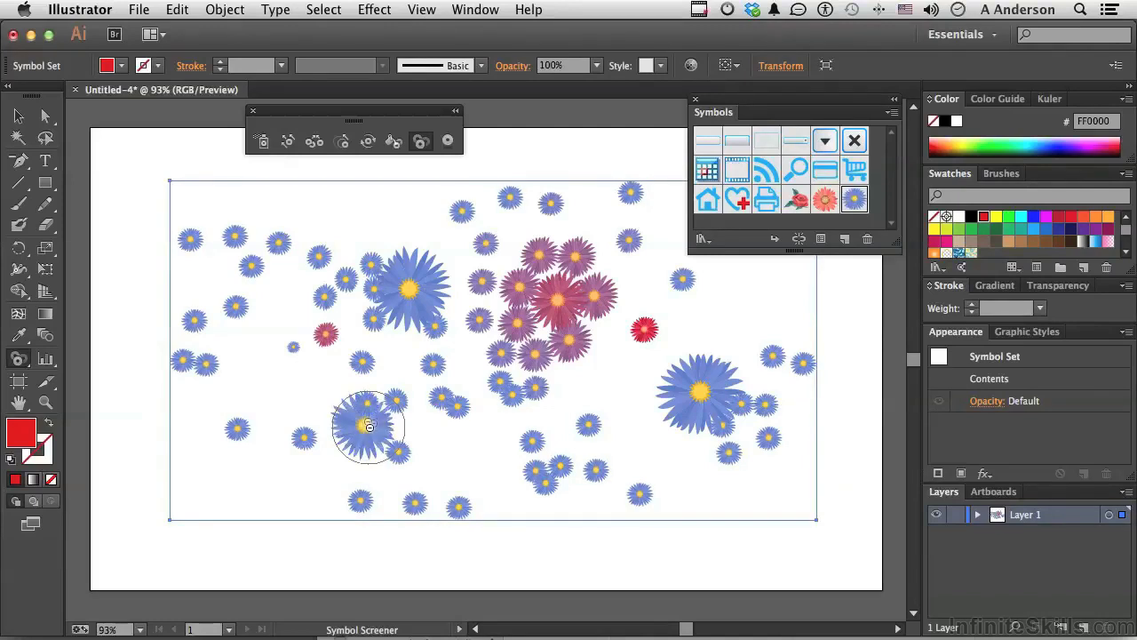
Apply the blue-green graphic style to the large daisy in the right part of the set using the Symbol Styler, and remove it again
left_click(449, 144)
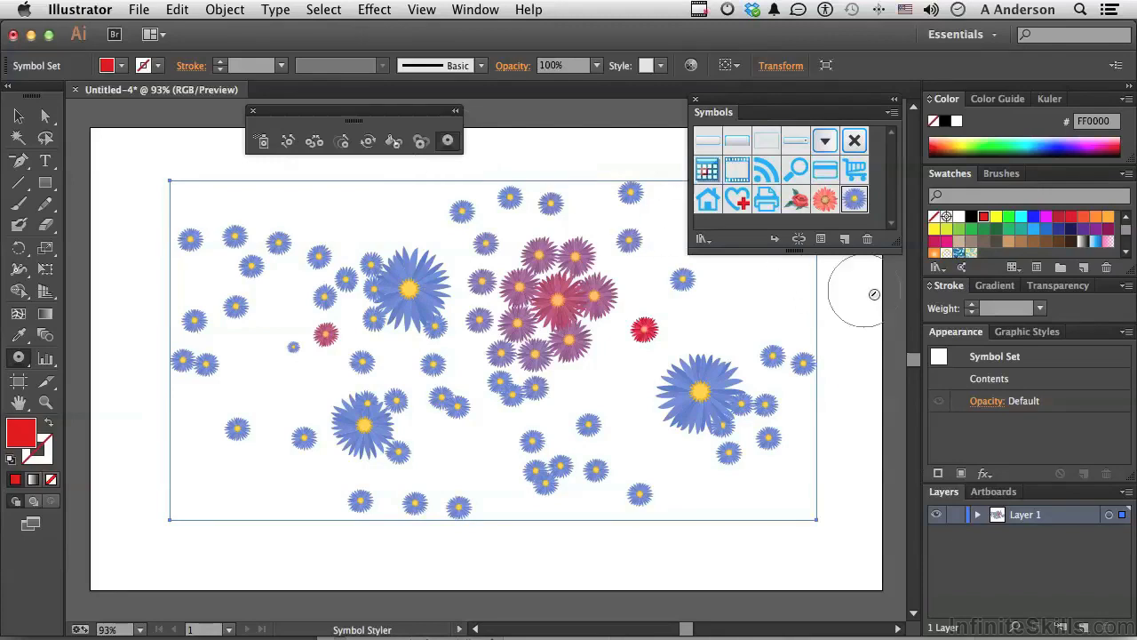
left_click(1025, 338)
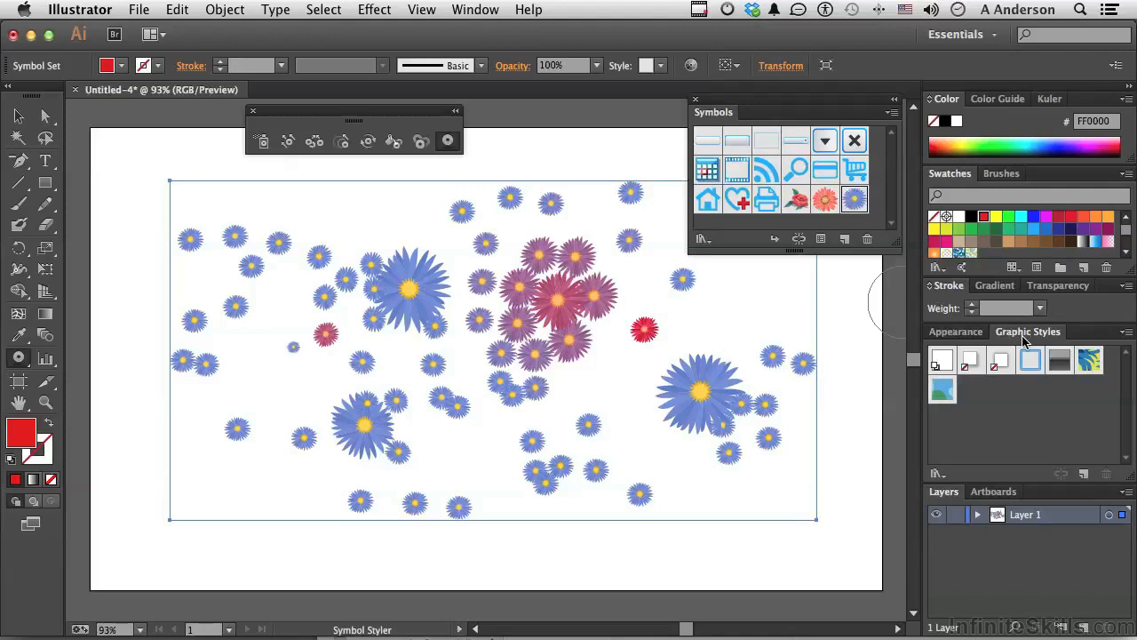
left_click(944, 396)
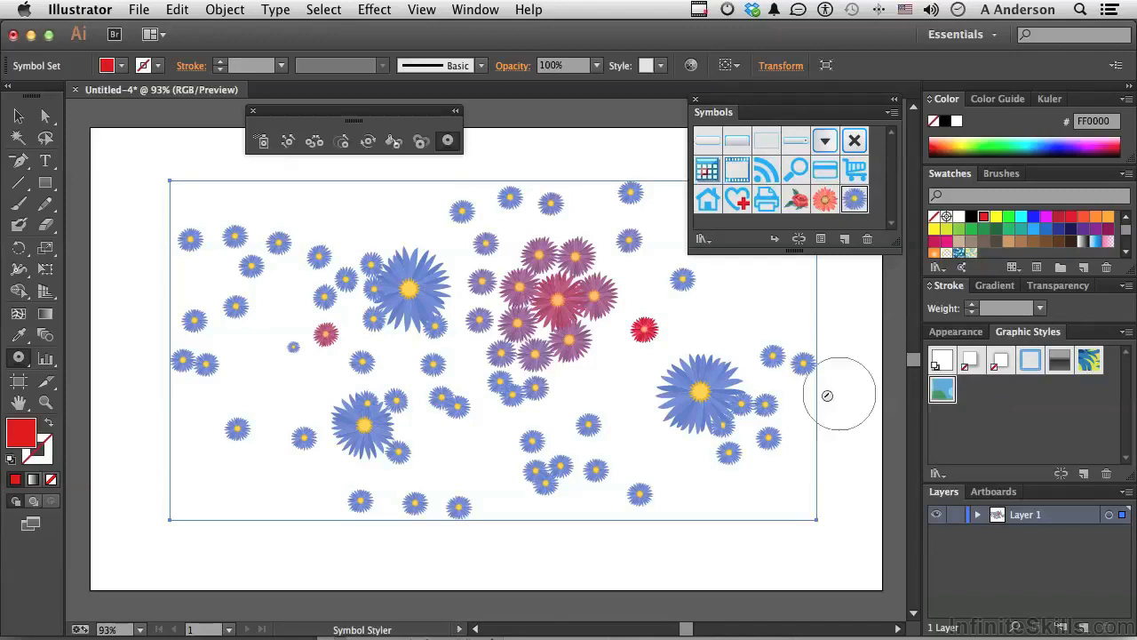
left_click(701, 395)
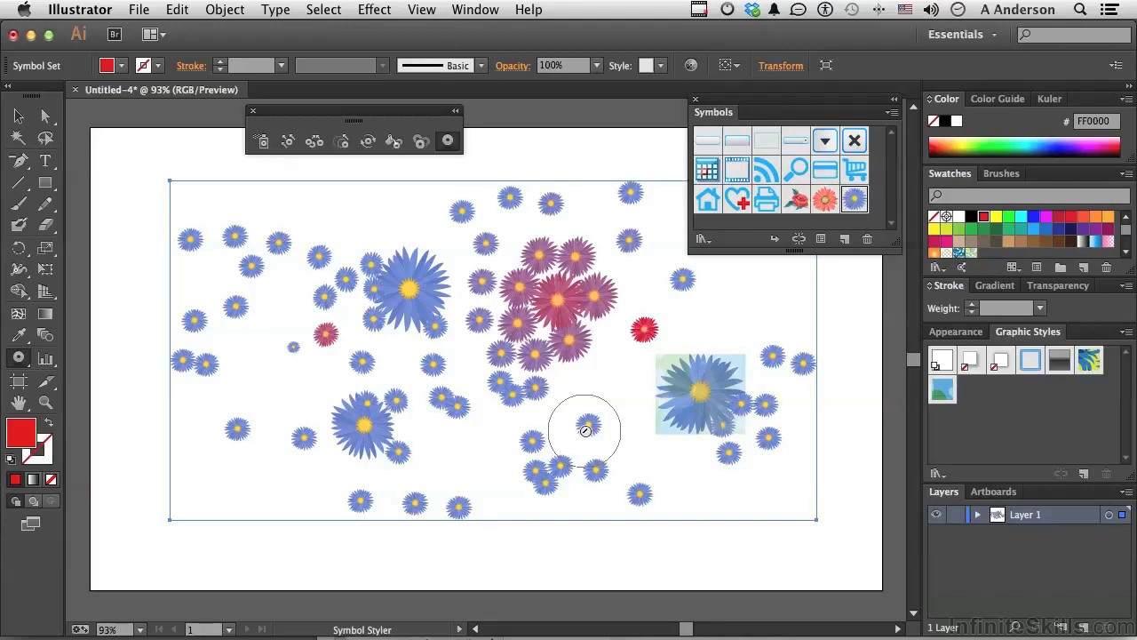
left_click(697, 397)
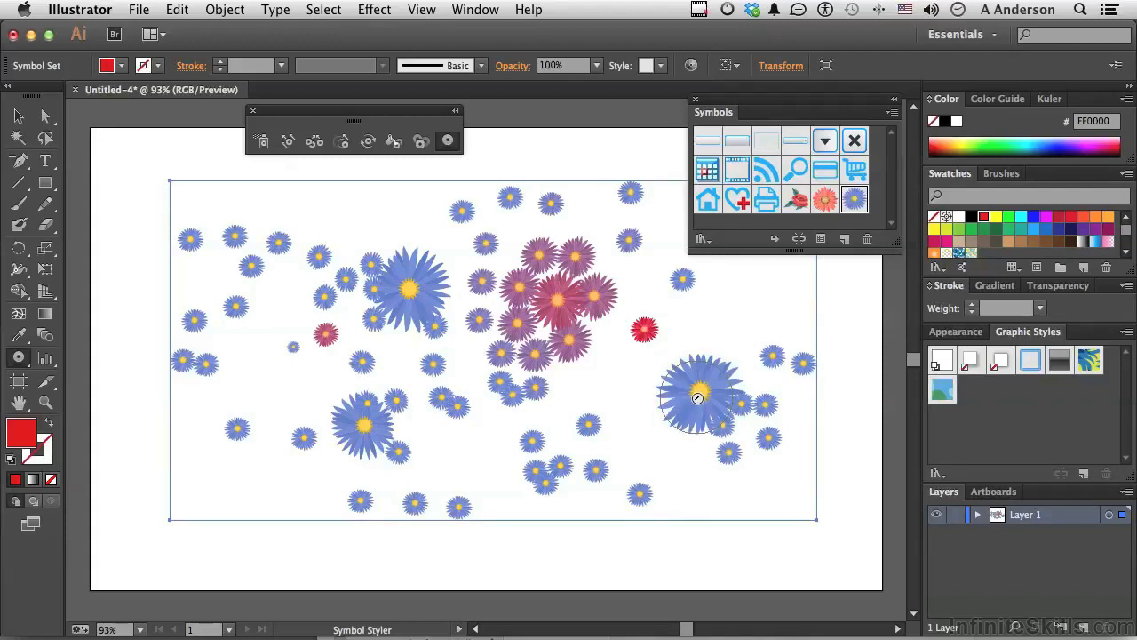